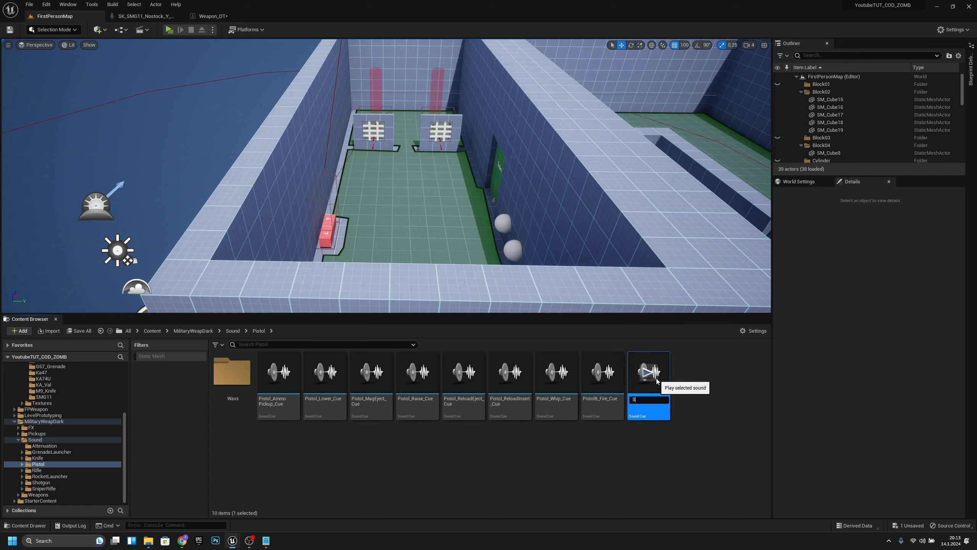
key("Return")
key("ctrl+z")
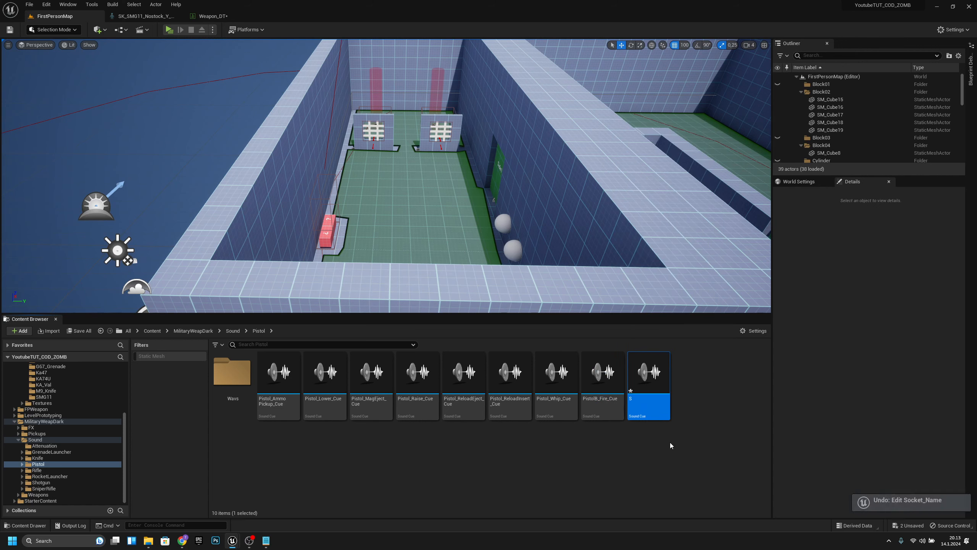
left_click(671, 450)
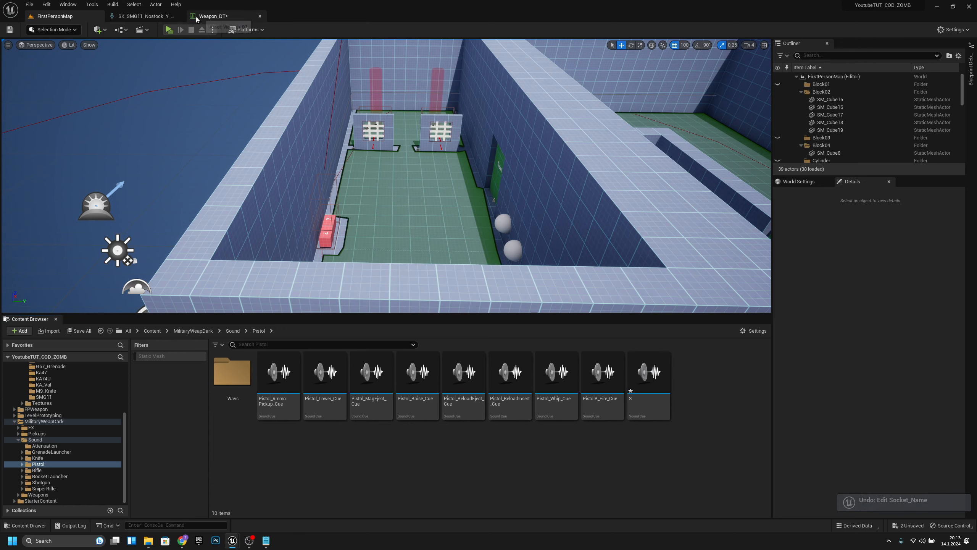
- In row 6 of the Weapon_DT data table, set Socket_Name to Smg11
left_click(213, 15)
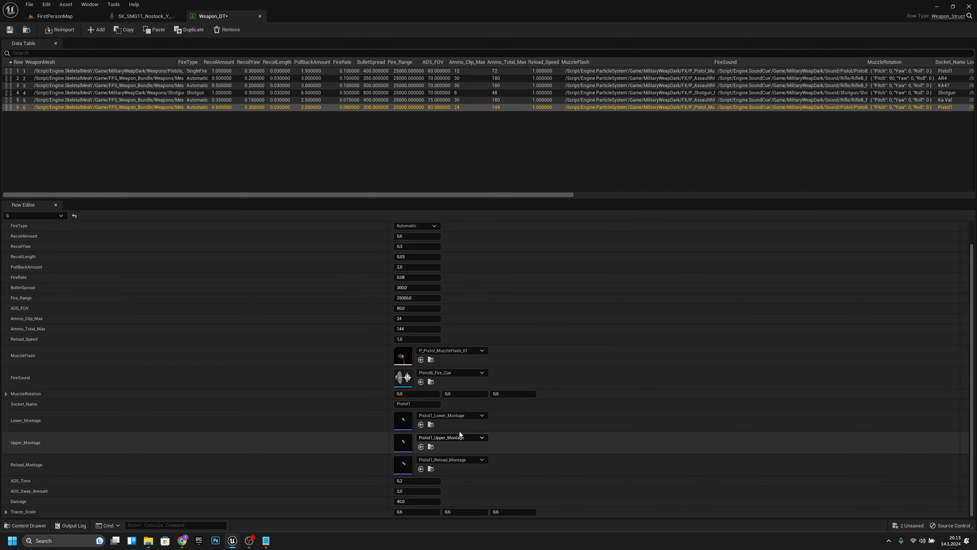
left_click(428, 404)
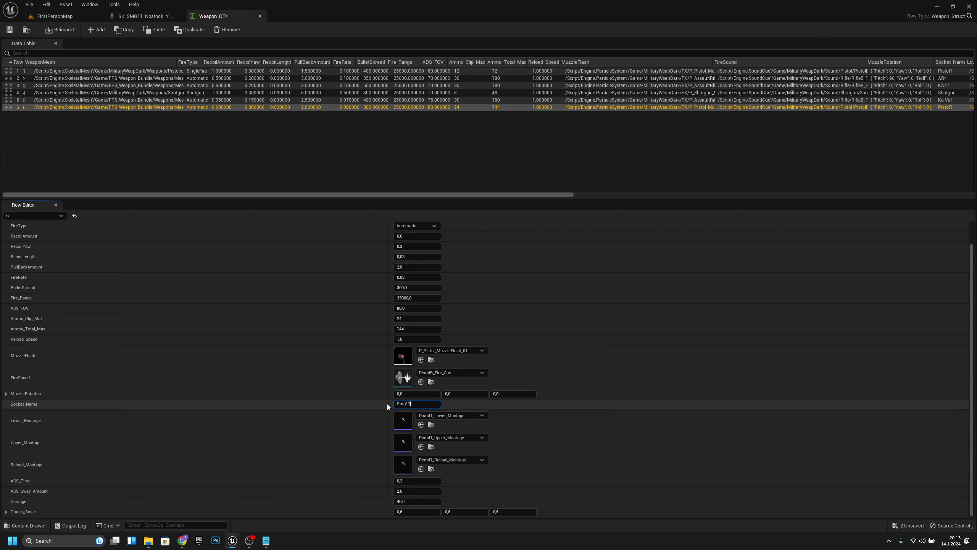
- Rename the sound cue S in the Sound/Pistol folder as Smg11_Fire_Cue
left_click(65, 17)
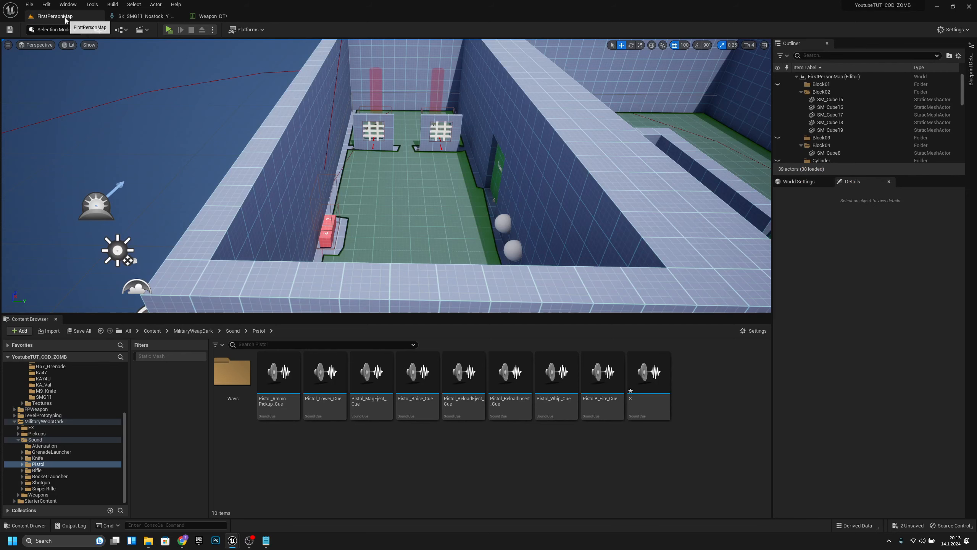
left_click(653, 406)
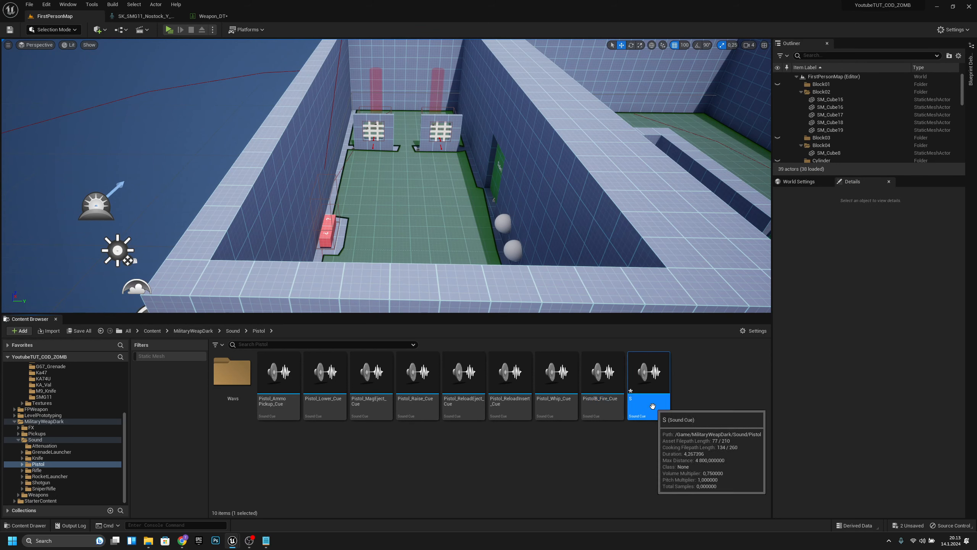
left_click(652, 406)
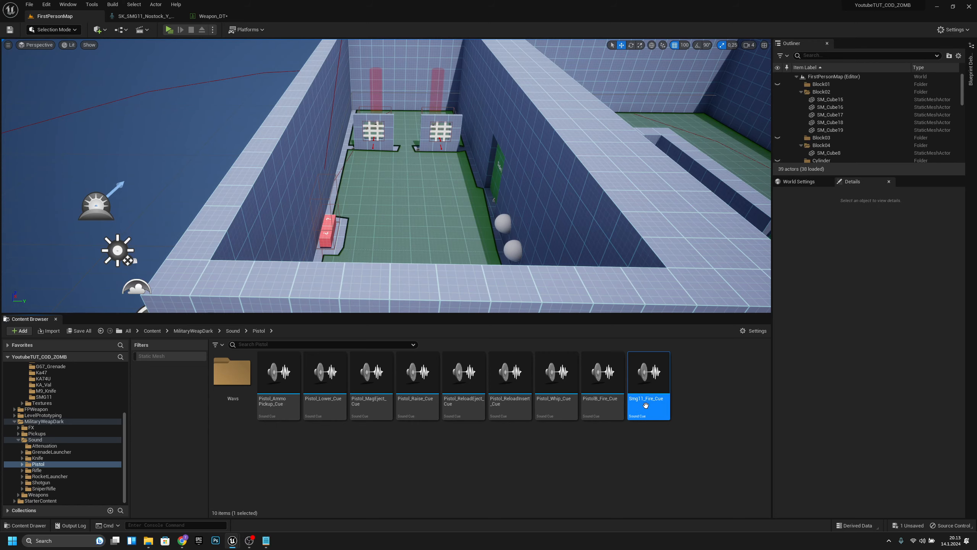
- In the Smg11_Fire_Cue asset, set the pitch multiplier to 1.4 and the volume multiplier to 0.8, closing the asset when done
double_click(646, 405)
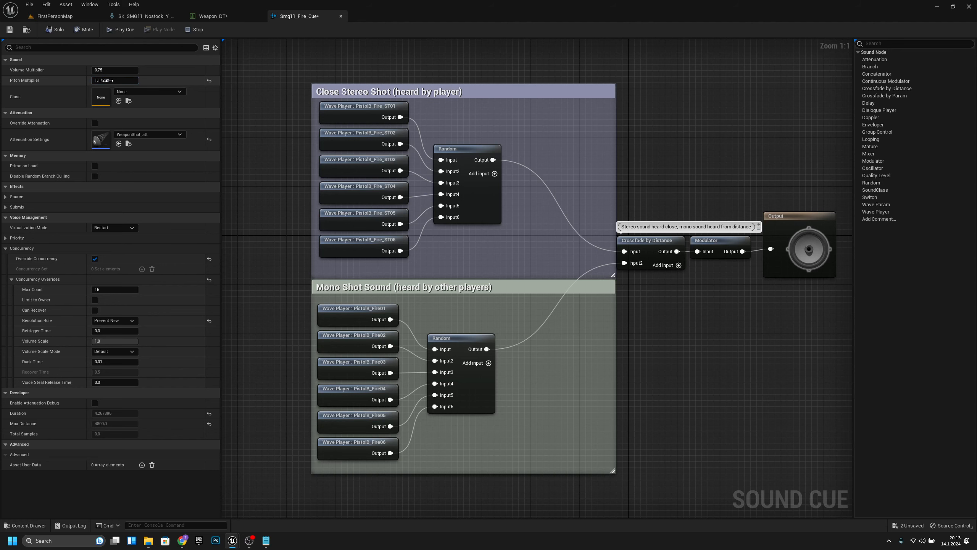
left_click(124, 33)
left_click_drag(106, 80, 102, 81)
type("1,4")
key("Return")
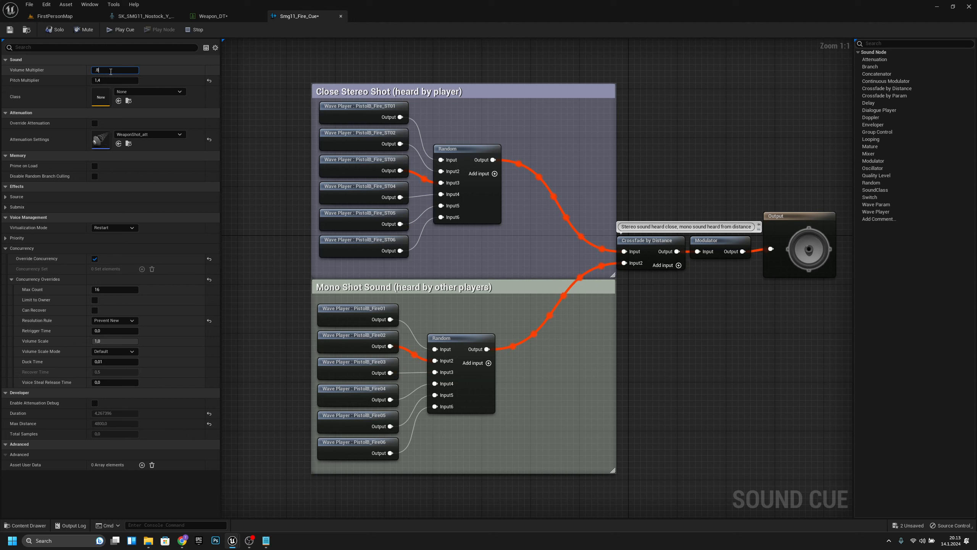
key("Return")
left_click(340, 16)
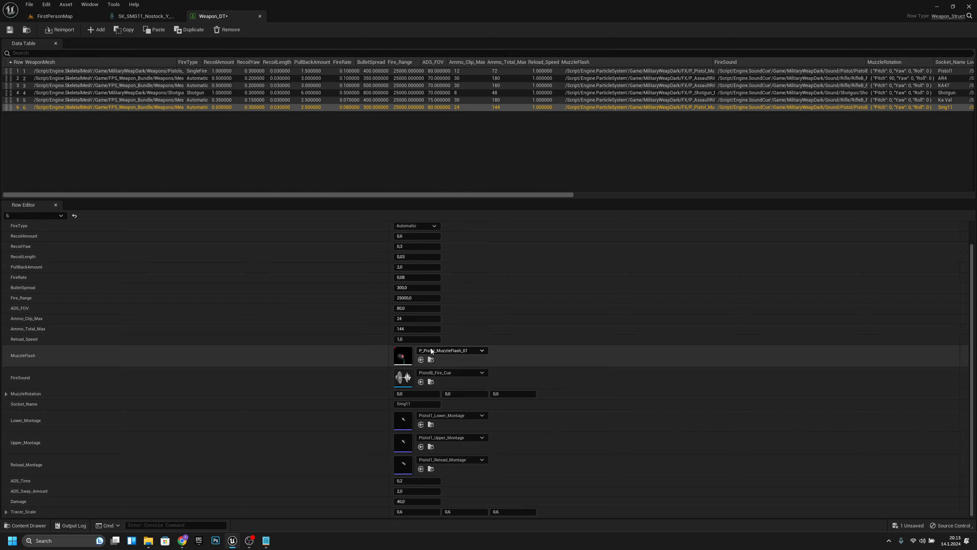
- Assign Smg11_Fire_Cue as the FireSound of row 6 in Weapon_DT
left_click(452, 371)
type("smg")
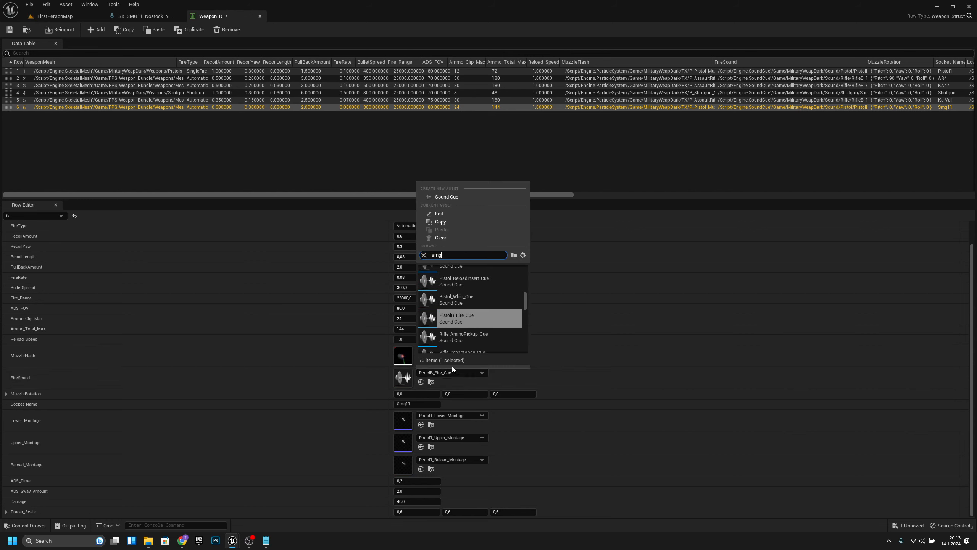
left_click(485, 274)
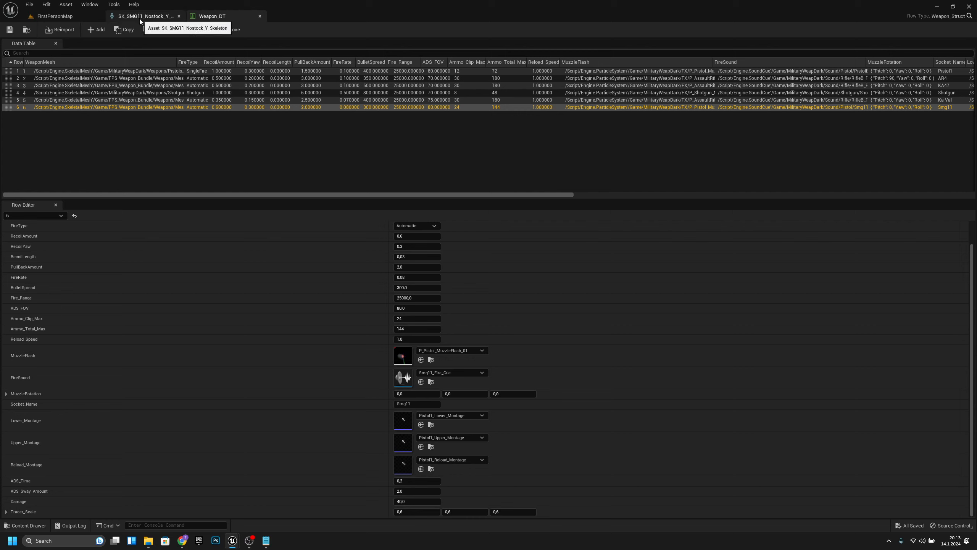
- Open the ABP_FPS_Player animation blueprint from Content/FirstPerson/Blueprints/Animations
left_click(47, 16)
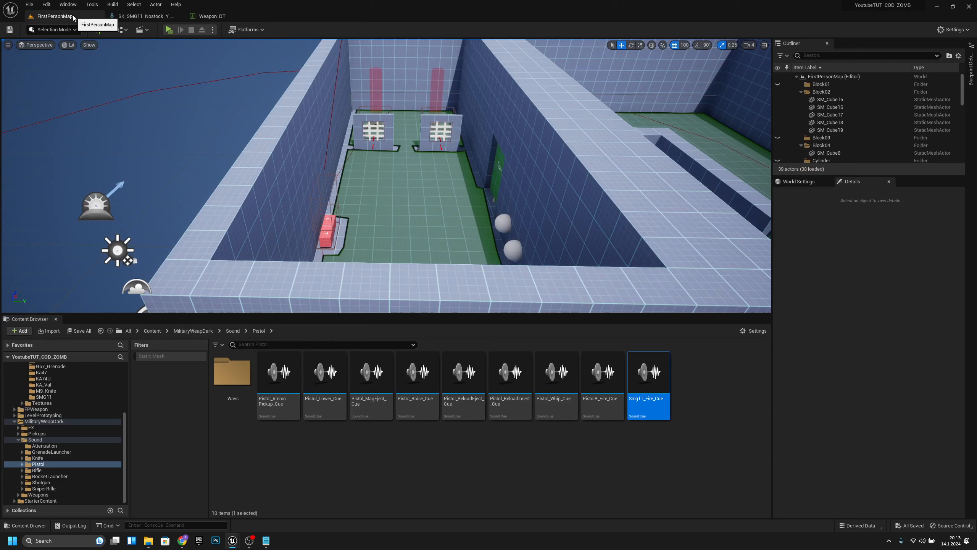
left_click(153, 332)
double_click(233, 372)
double_click(232, 372)
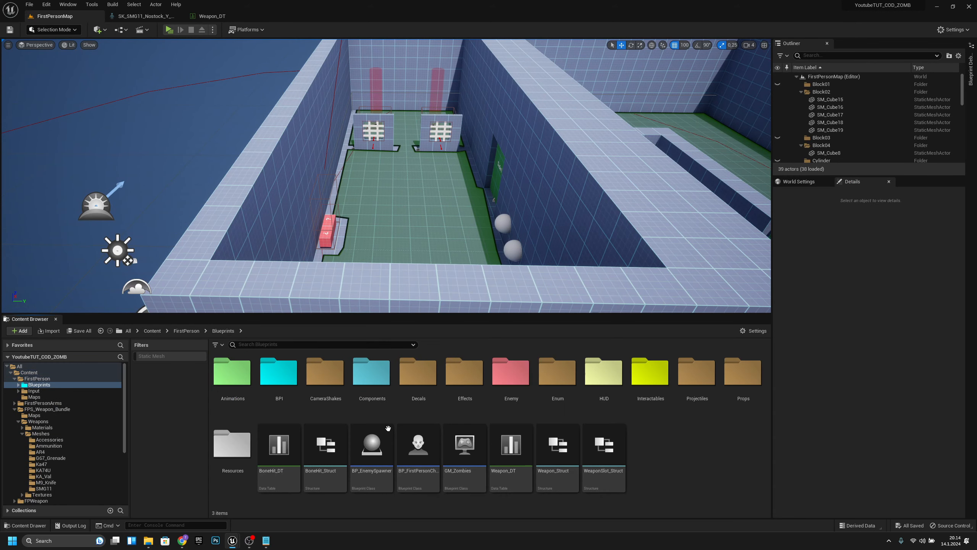
double_click(246, 377)
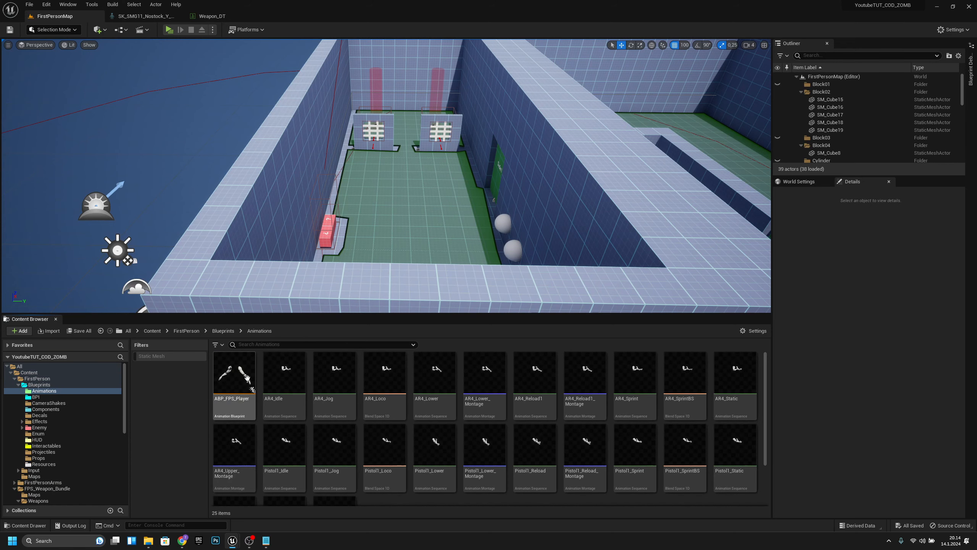
left_click(237, 382)
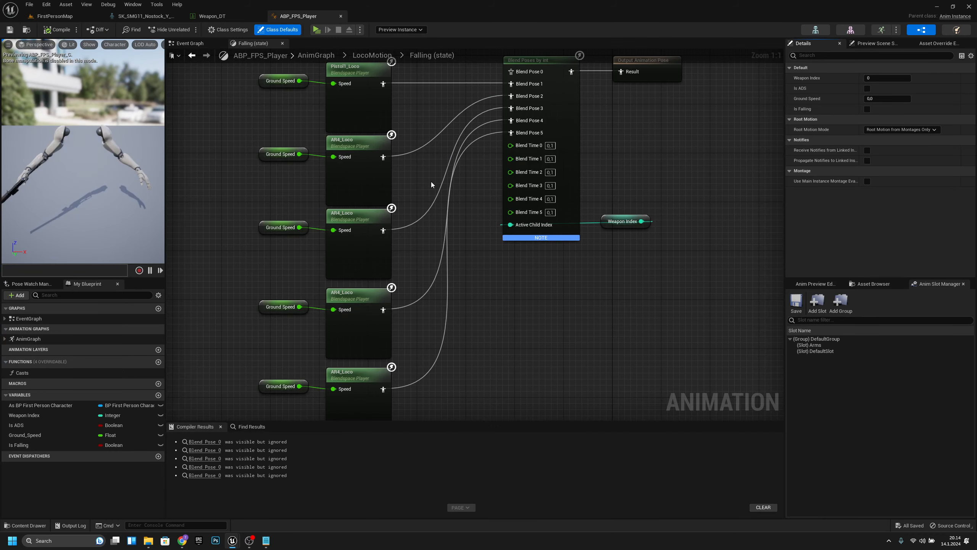
- In the Idle state of LocoMotion, place a copy of the Pistol1_Idle player below the last AR4_Idle node
right_click_drag(431, 184, 416, 213)
left_click(381, 55)
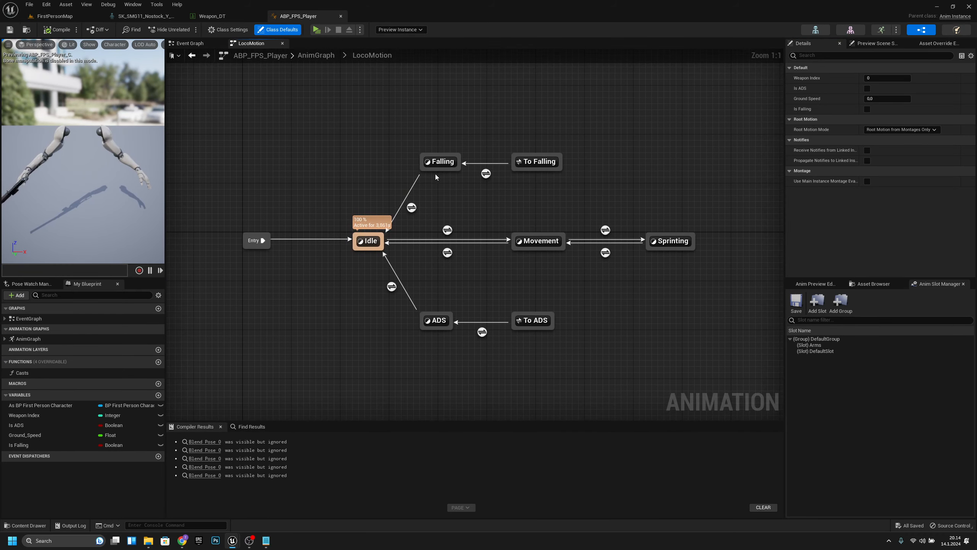
double_click(367, 240)
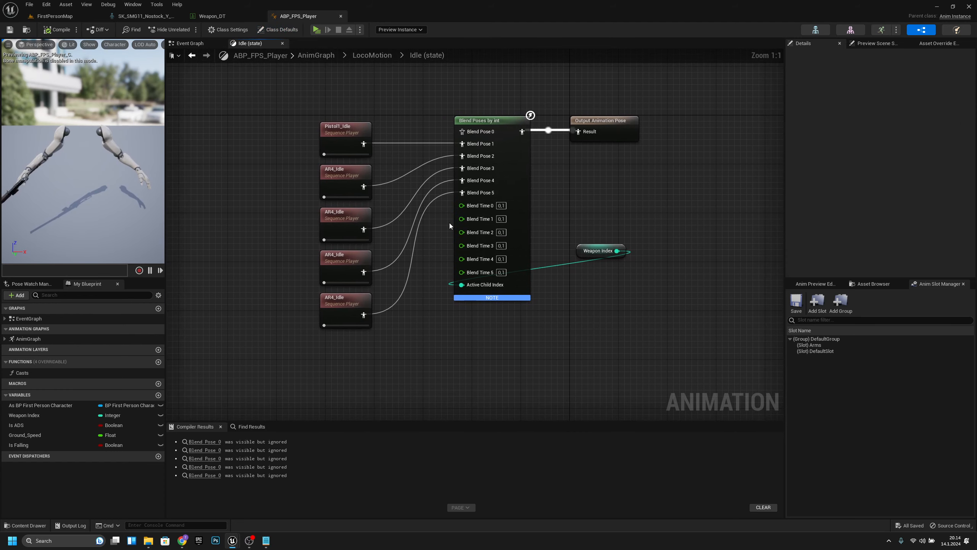
left_click(346, 126)
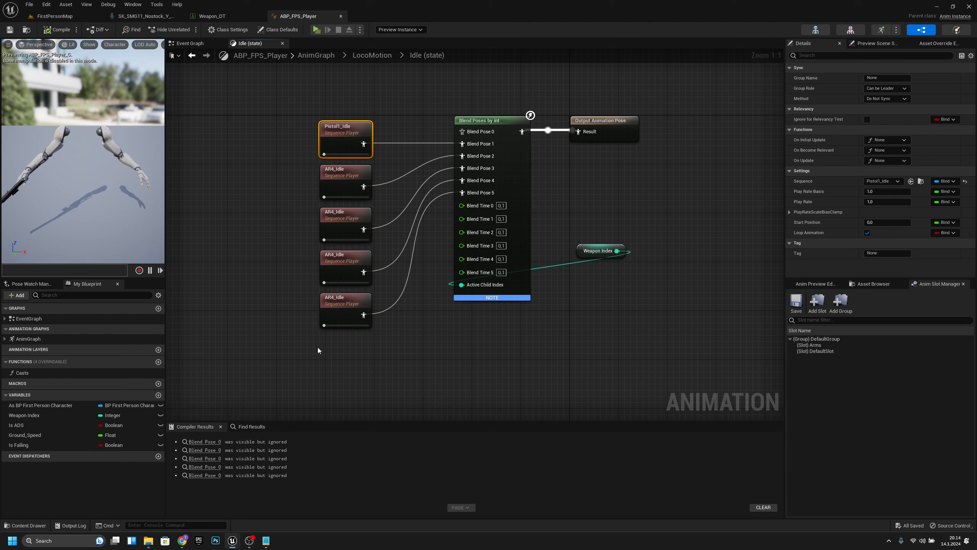
key("ctrl+v")
left_click_drag(364, 359, 421, 323)
- Add a blend pin to the Idle state's Blend Poses by int node and connect the copied Pistol1_Idle player to Blend Pose 6
left_click(495, 306)
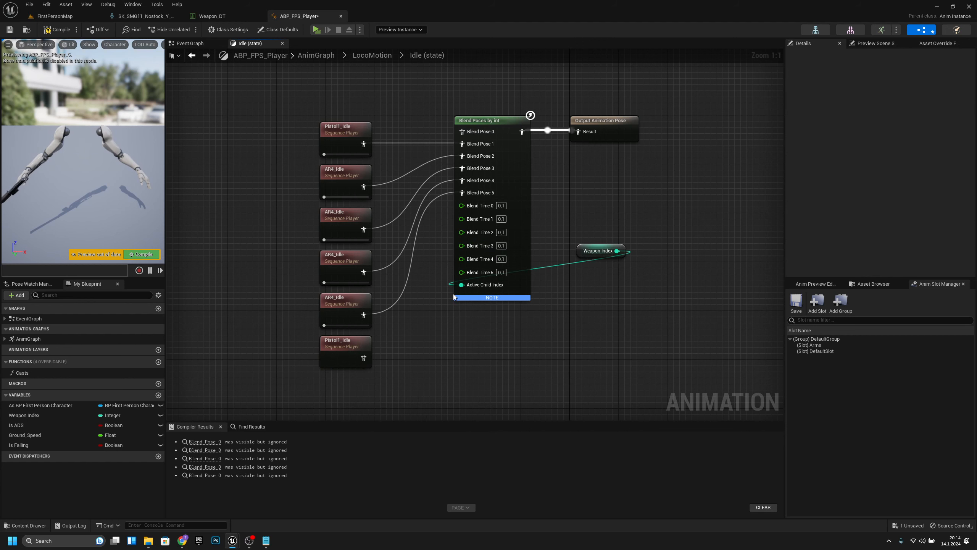
right_click(522, 290)
left_click(566, 487)
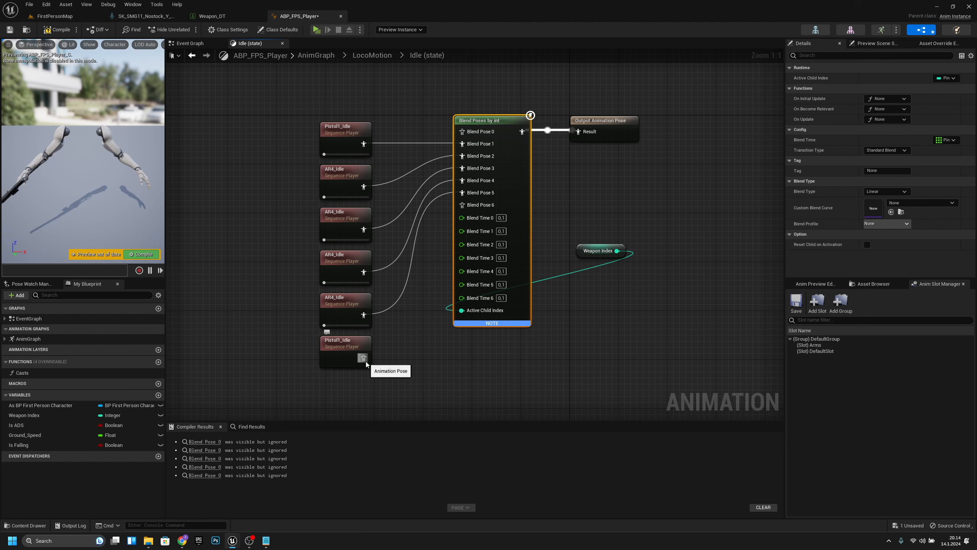
left_click_drag(365, 361, 468, 207)
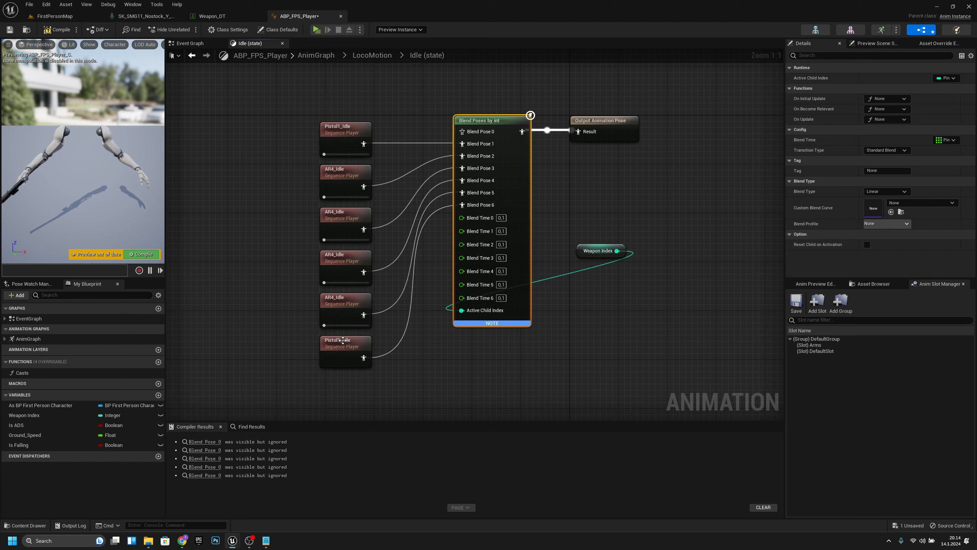
left_click(343, 341)
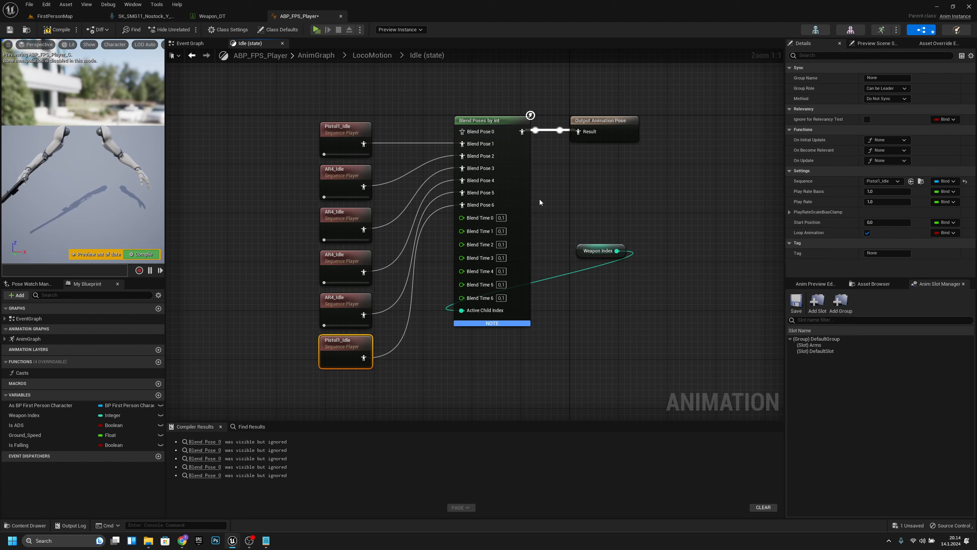
- In the Movement state, copy the Pistol1_Loco player with its Ground Speed node below the last AR4_Loco node
left_click(372, 55)
double_click(556, 232)
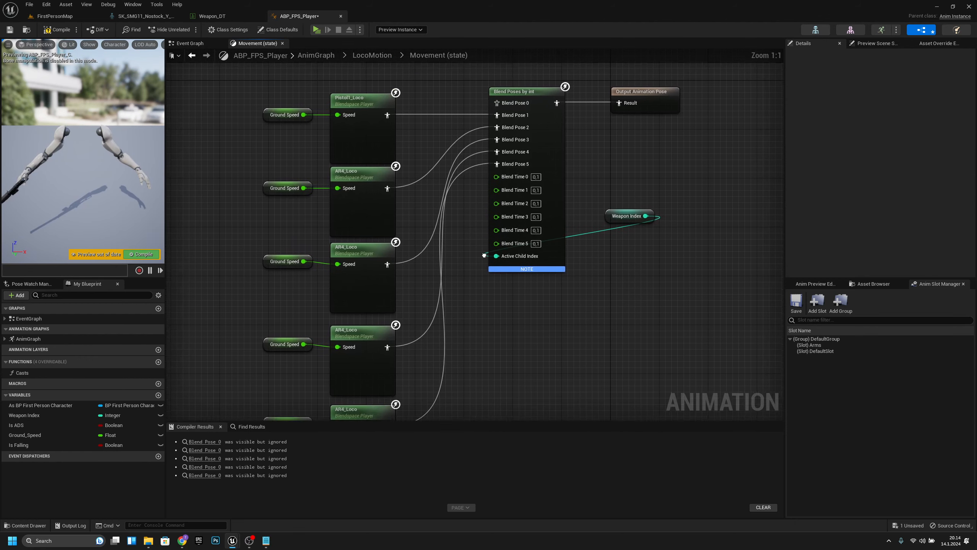
left_click_drag(347, 138, 306, 122)
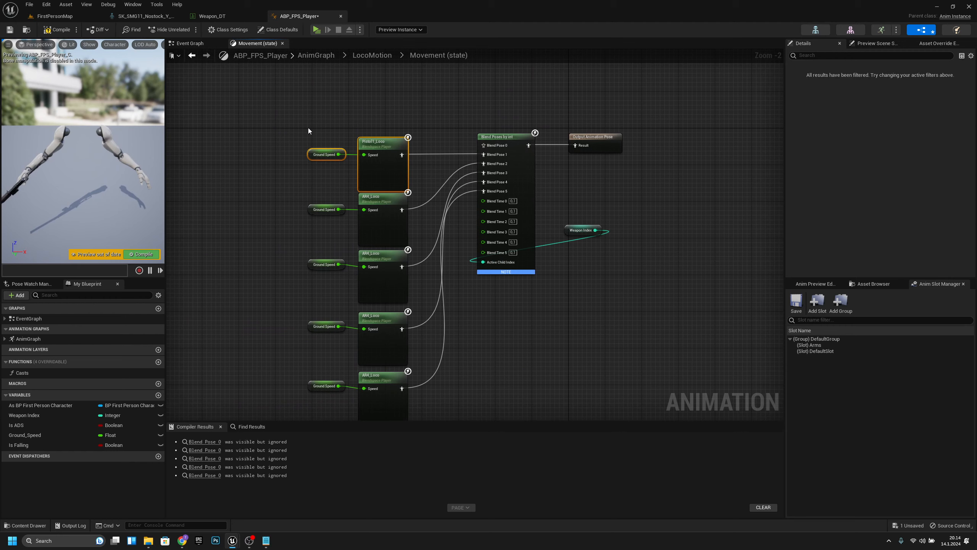
right_click_drag(376, 301, 341, 149)
key("ctrl+v")
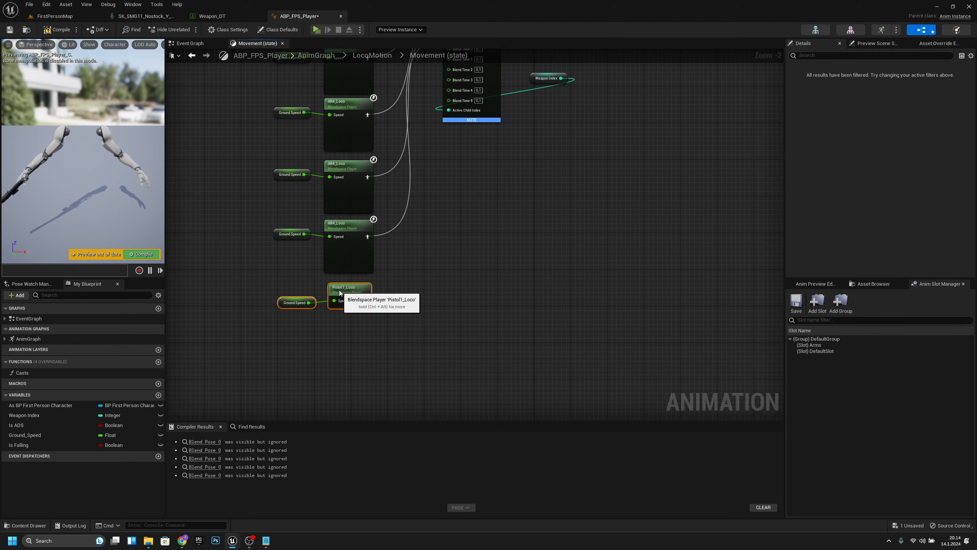
right_click_drag(337, 287, 316, 341)
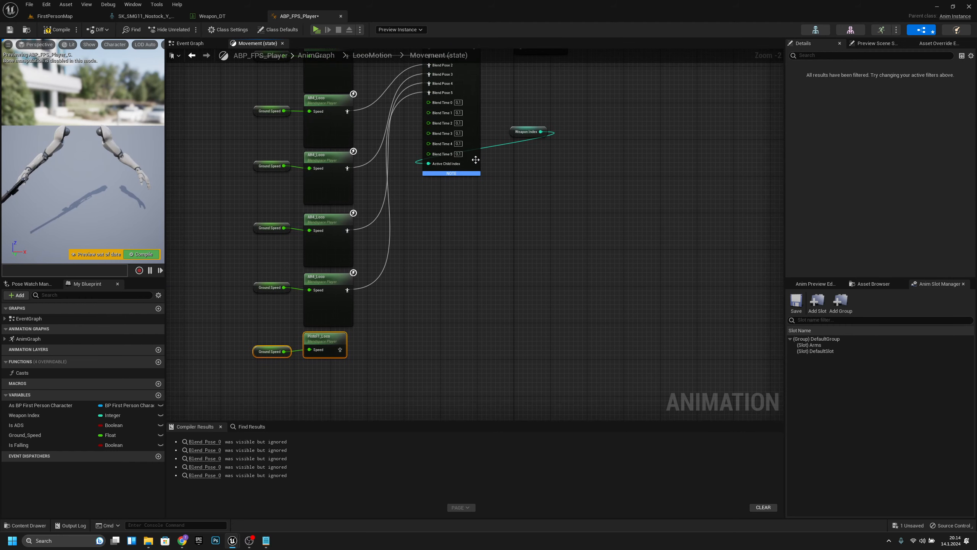
- Connect the copied Pistol1_Loco player to an added Blend Pose 6 pin in the Movement state and compile the blueprint
right_click(476, 163)
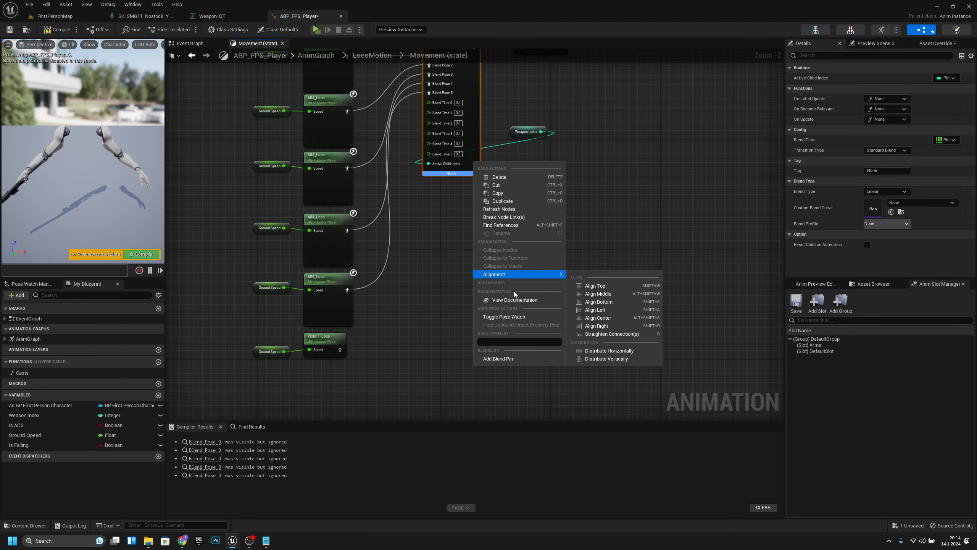
left_click(510, 360)
left_click(339, 353)
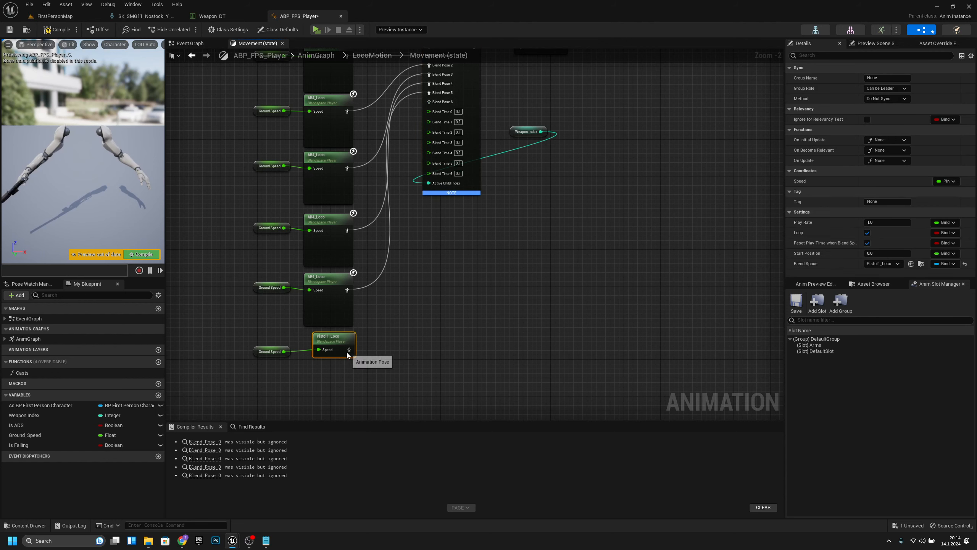
left_click_drag(340, 350, 429, 102)
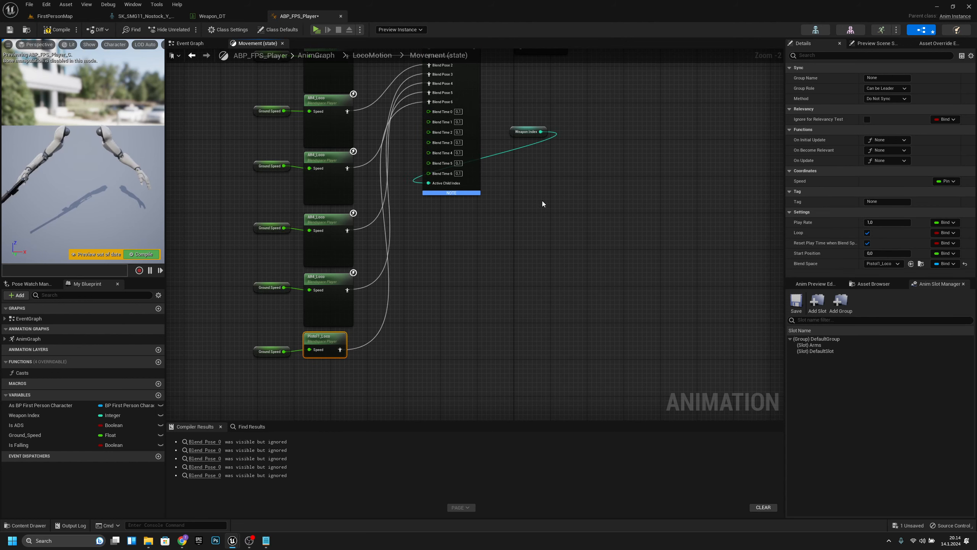
right_click_drag(542, 200, 571, 247)
left_click(56, 30)
- In the Sprinting state, copy the Pistol1_SprintBS player with its Ground Speed node below the last AR4_SprintBS node
left_click(373, 55)
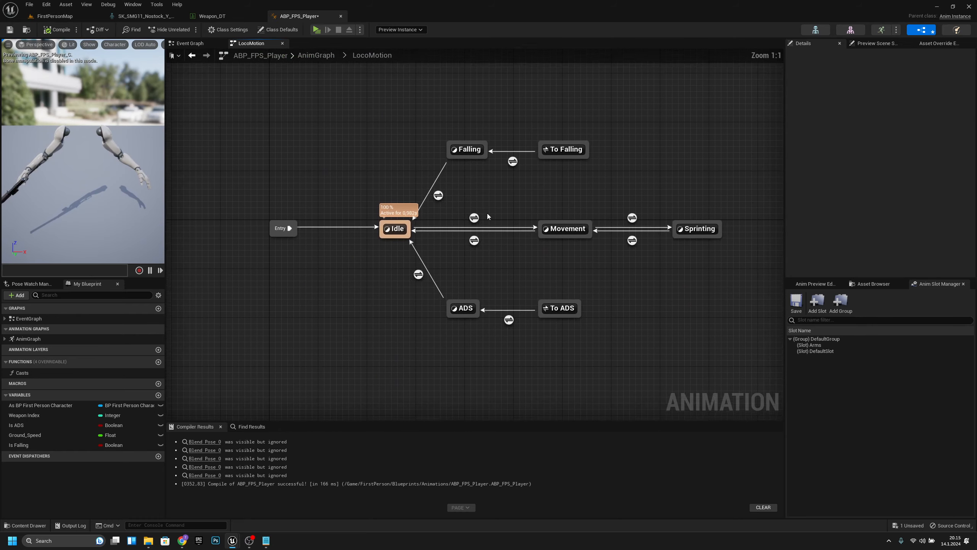
double_click(574, 235)
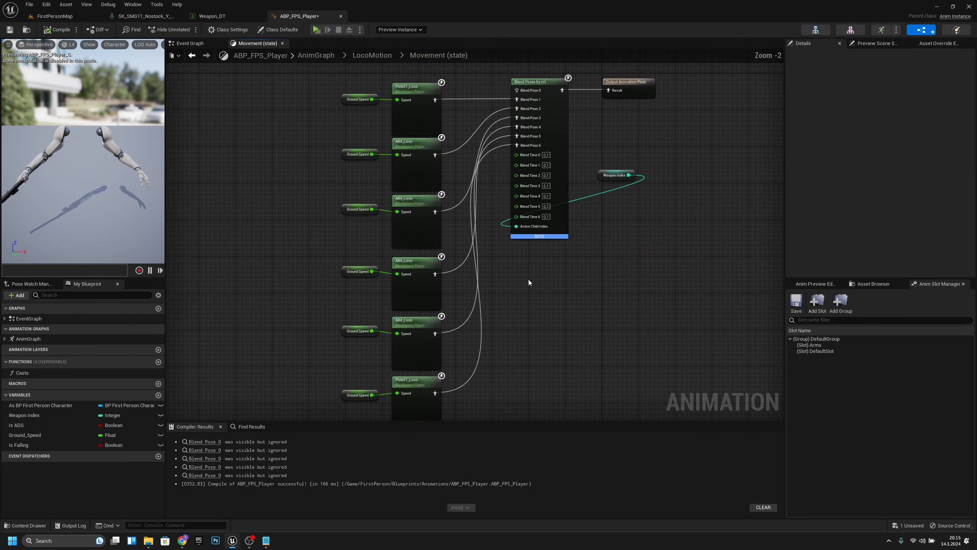
left_click(379, 55)
double_click(701, 234)
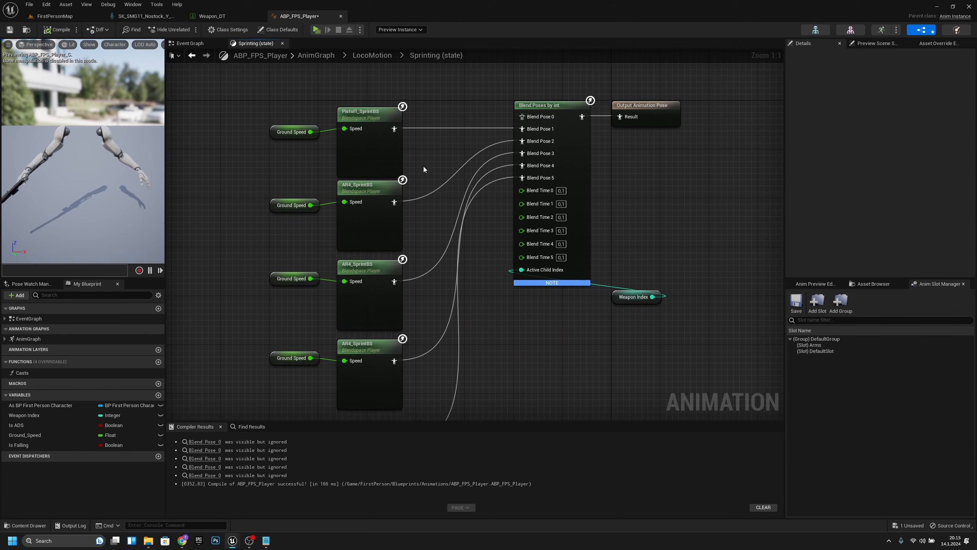
left_click_drag(283, 113, 264, 106)
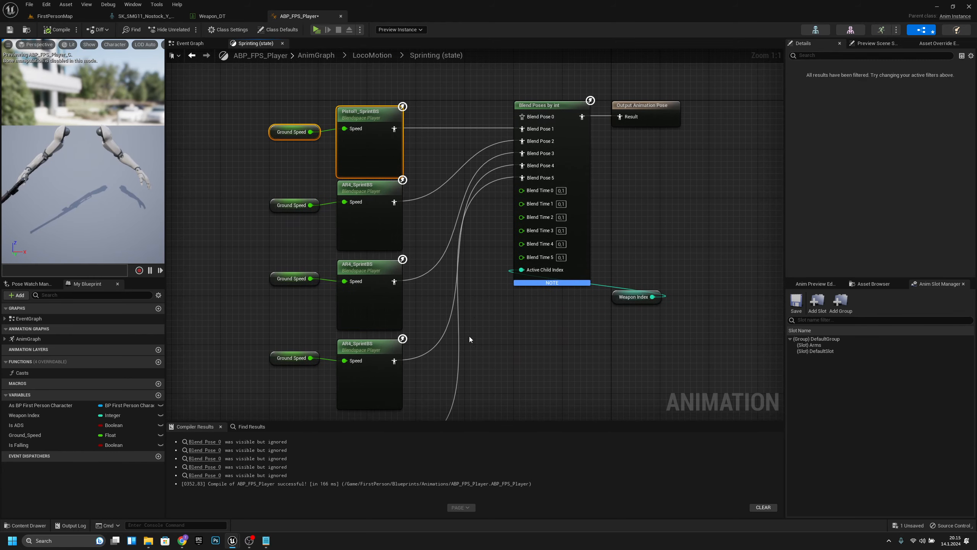
right_click_drag(470, 337, 443, 151)
key("ctrl+v")
left_click_drag(349, 349, 400, 328)
- Add a blend pin to the Sprinting state's Blend Poses by int node and connect the copied Pistol1_SprintBS player to Blend Pose 6
right_click_drag(502, 176, 452, 275)
scroll(455, 272, "down", 1)
right_click(503, 180)
left_click(527, 377)
left_click_drag(449, 123, 330, 372)
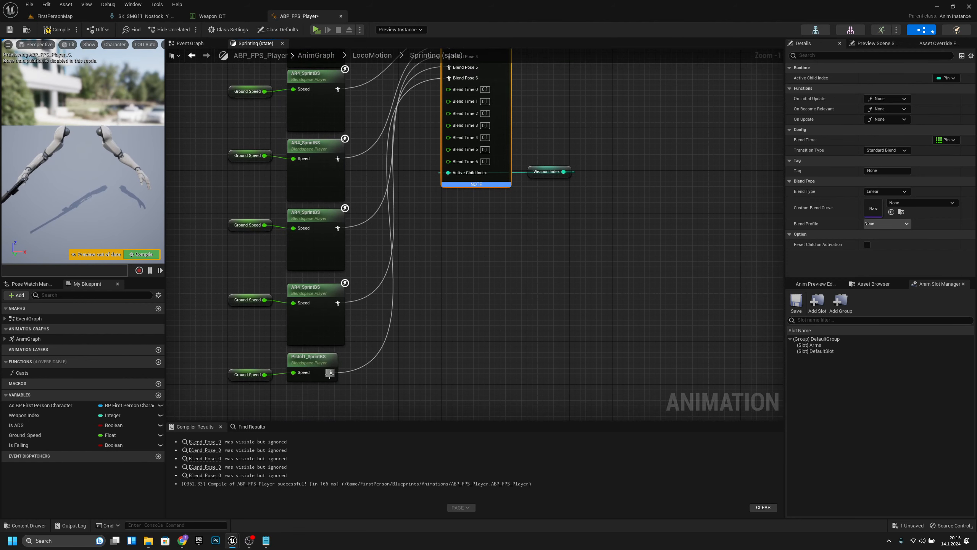
- Compile the blueprint, and in the Falling state copy the Pistol1_Loco player with its Ground Speed node below the last AR4_Loco node
left_click(56, 30)
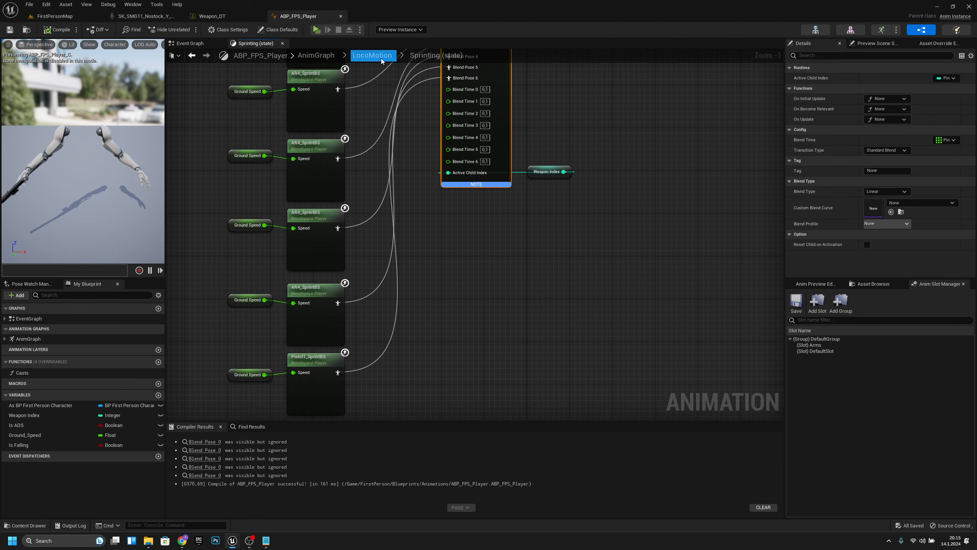
left_click(375, 55)
double_click(473, 153)
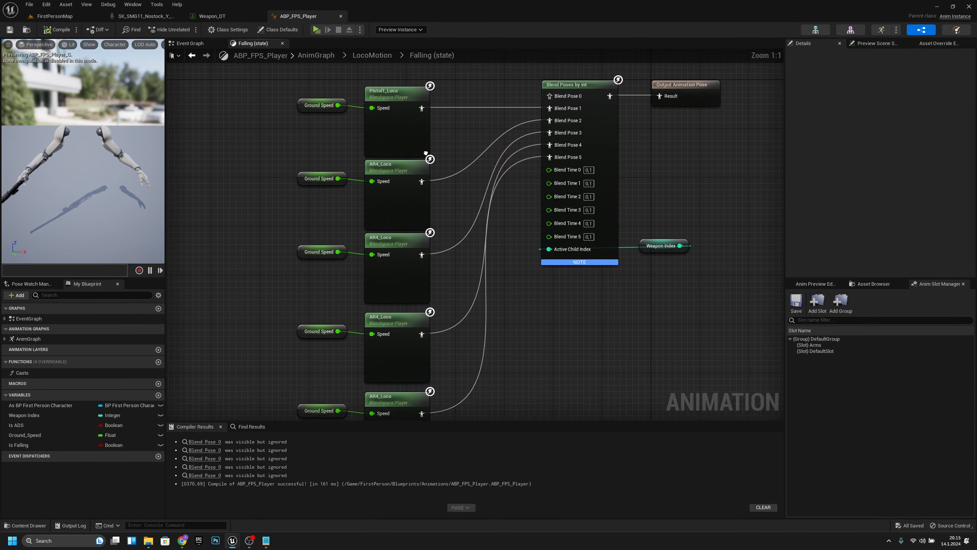
left_click_drag(418, 232, 254, 158)
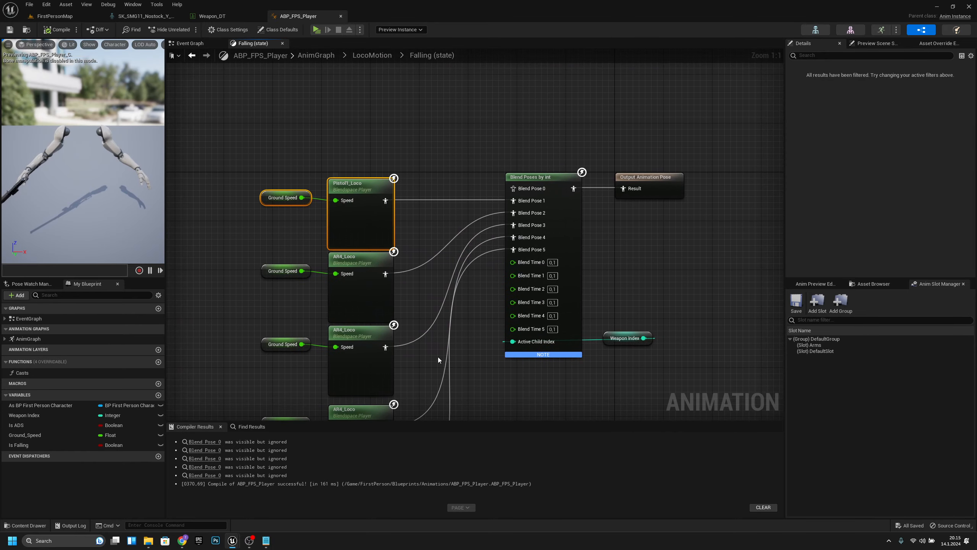
right_click_drag(438, 357, 434, 108)
key("ctrl+v")
left_click_drag(365, 361, 349, 331)
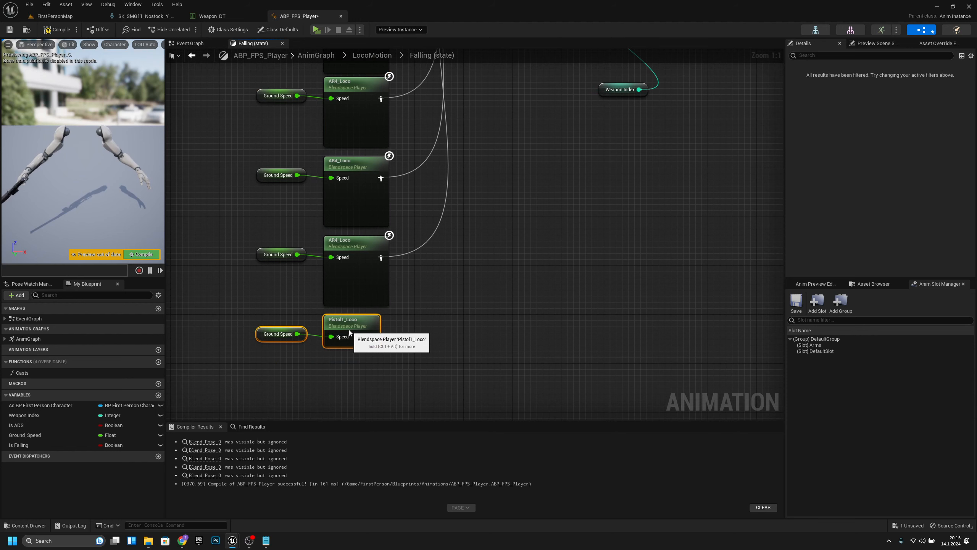
- Add a blend pin to the Falling state's Blend Poses by int node, connect the copied Pistol1_Loco player to Blend Pose 6, and compile
right_click_drag(395, 296, 360, 344)
right_click(525, 154)
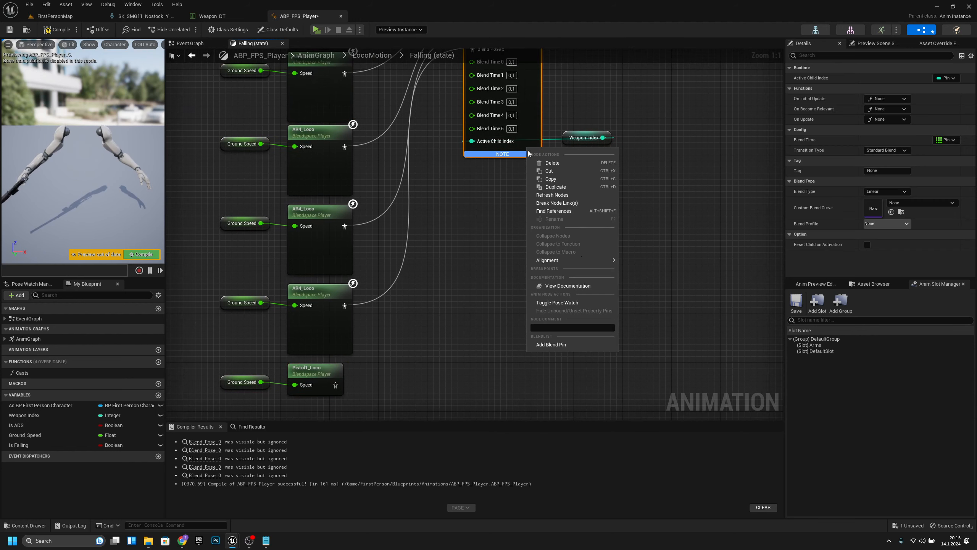
left_click(580, 347)
left_click_drag(340, 389, 490, 154)
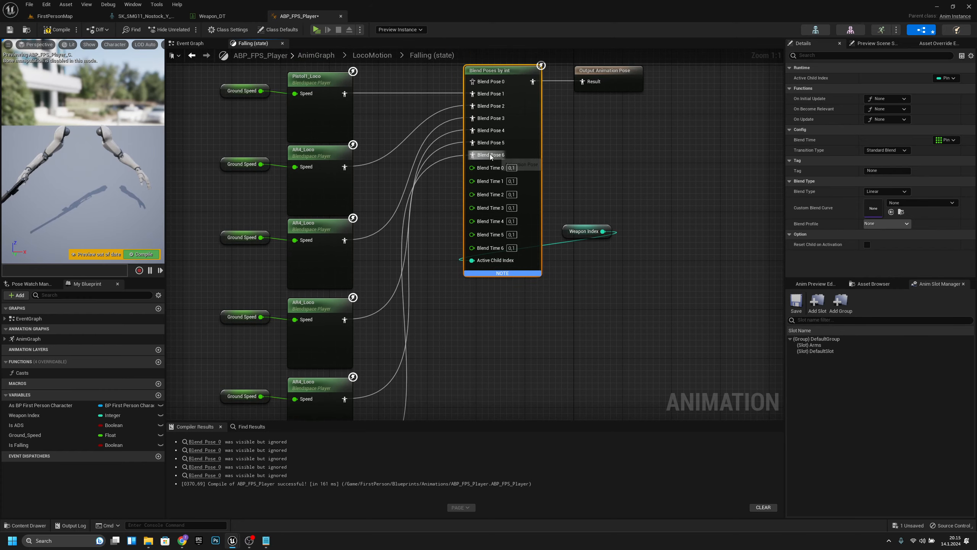
left_click(57, 29)
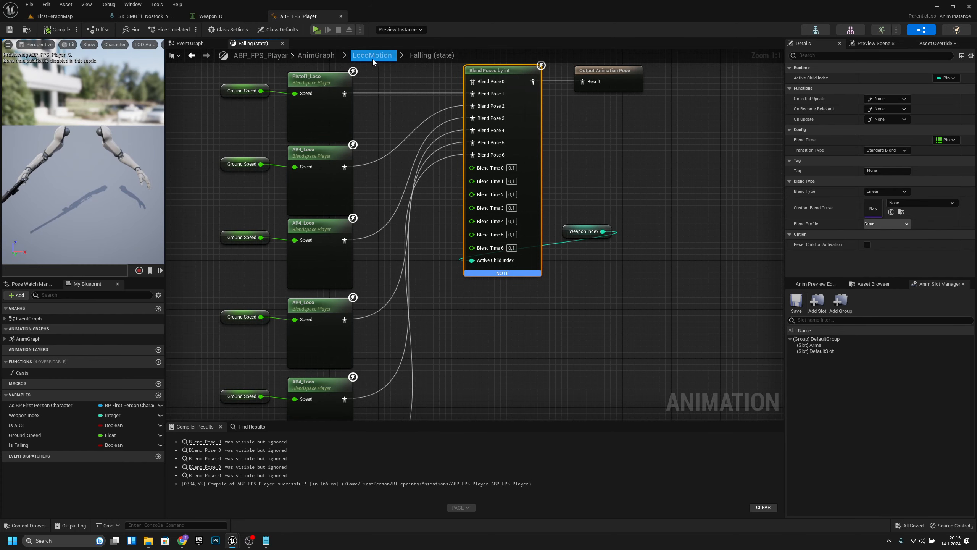
- In the ADS state, copy the Pistol1_Loco player with its Ground Speed node below the last AR4_Loco node
left_click(373, 56)
double_click(467, 313)
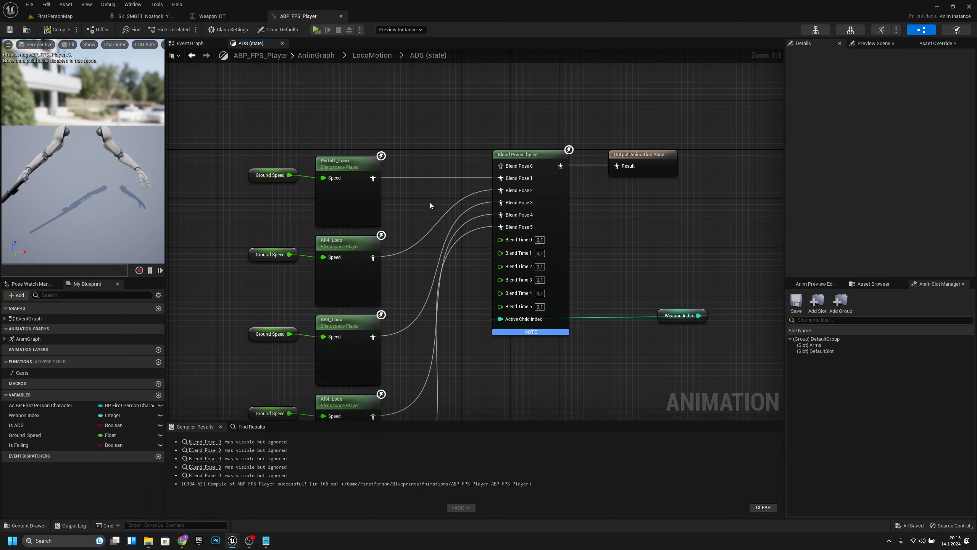
left_click(343, 169)
left_click_drag(268, 156, 268, 156)
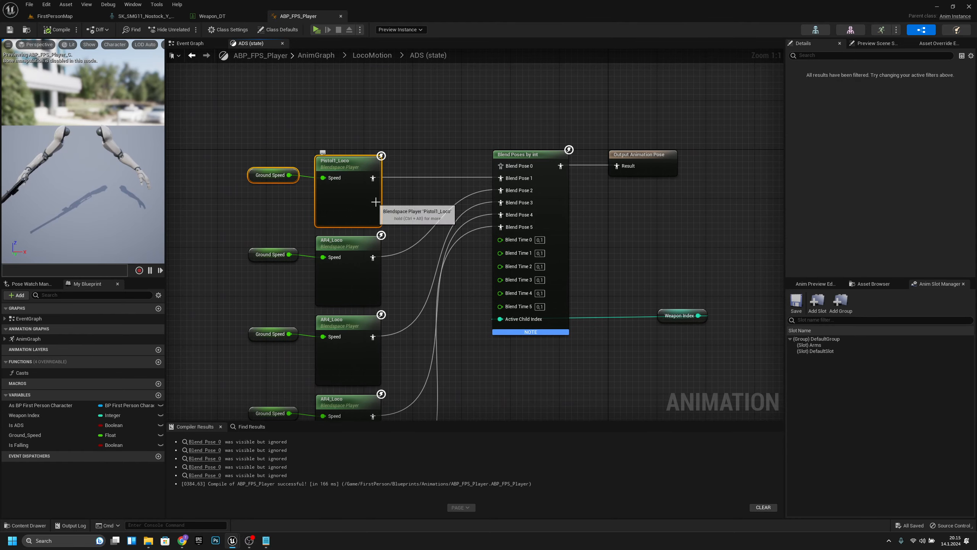
right_click_drag(385, 338, 409, 85)
key("ctrl+v")
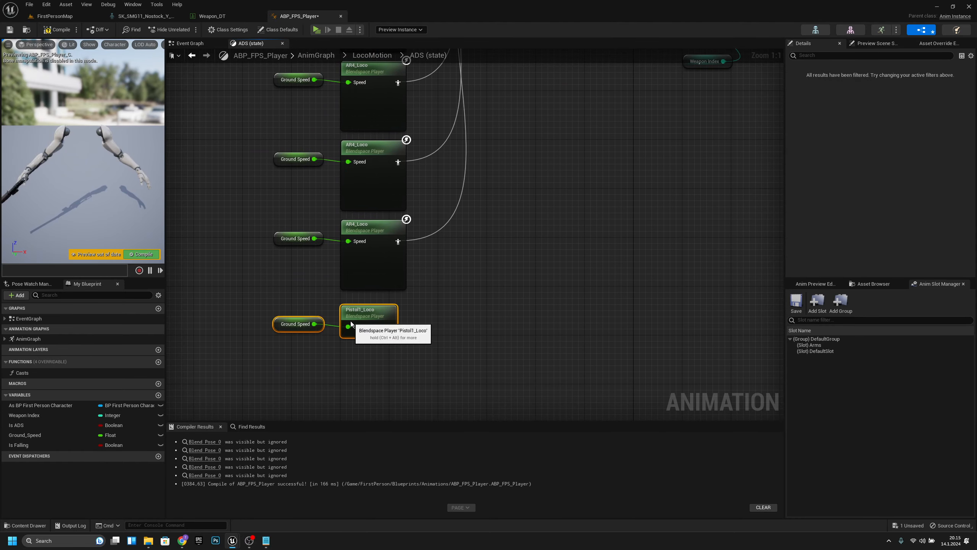
- Connect the copied Pistol1_Loco player to an added Blend Pose 6 pin in the ADS state, then compile and save the blueprint
scroll(397, 283, "down", 5)
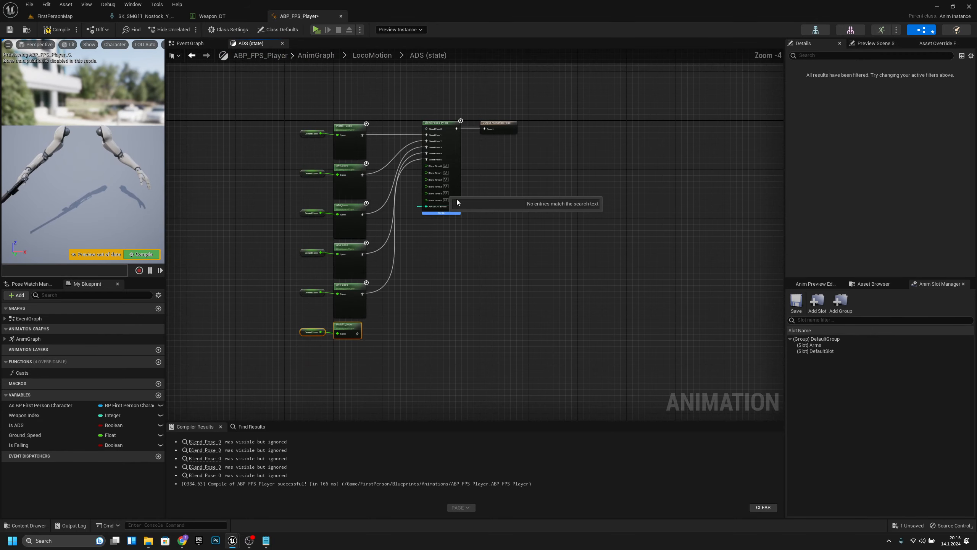
right_click(456, 182)
left_click(480, 377)
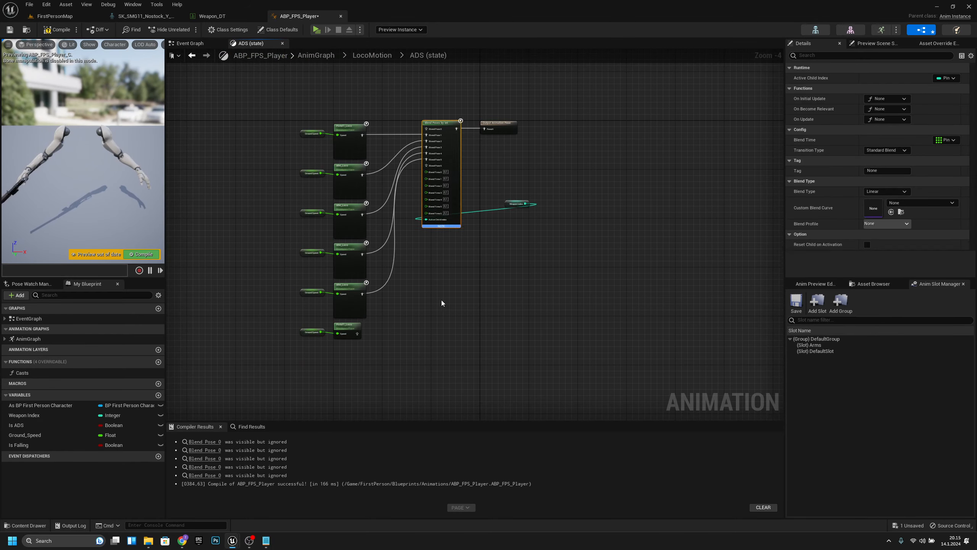
scroll(442, 300, "up", 5)
left_click_drag(278, 372, 428, 155)
right_click_drag(478, 289, 530, 273)
scroll(530, 274, "down", 4)
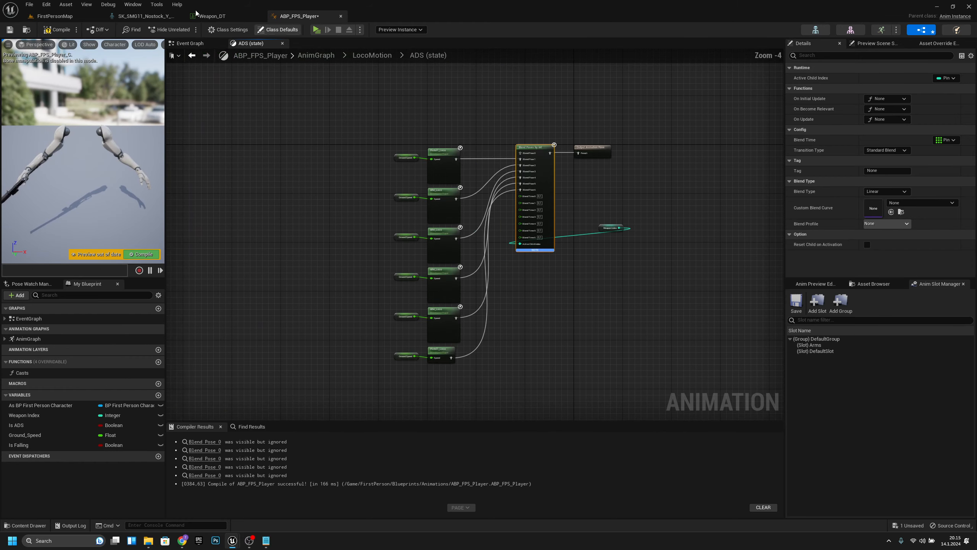
left_click(49, 28)
left_click(10, 29)
- Review the blend pose connections in the Falling, Idle, Movement and Sprinting states of the LocoMotion state machine
scroll(497, 295, "up", 1)
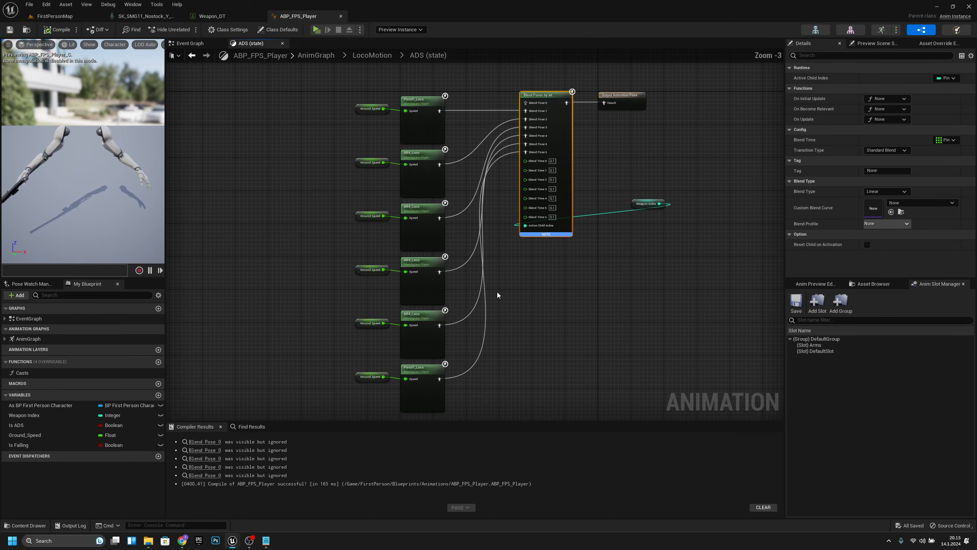
left_click(373, 55)
right_click_drag(428, 177, 452, 217)
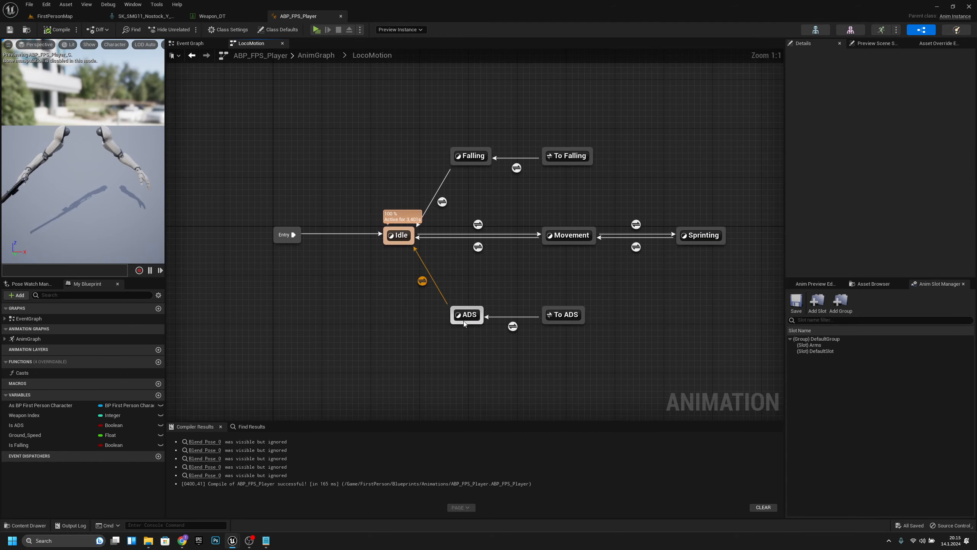
double_click(474, 158)
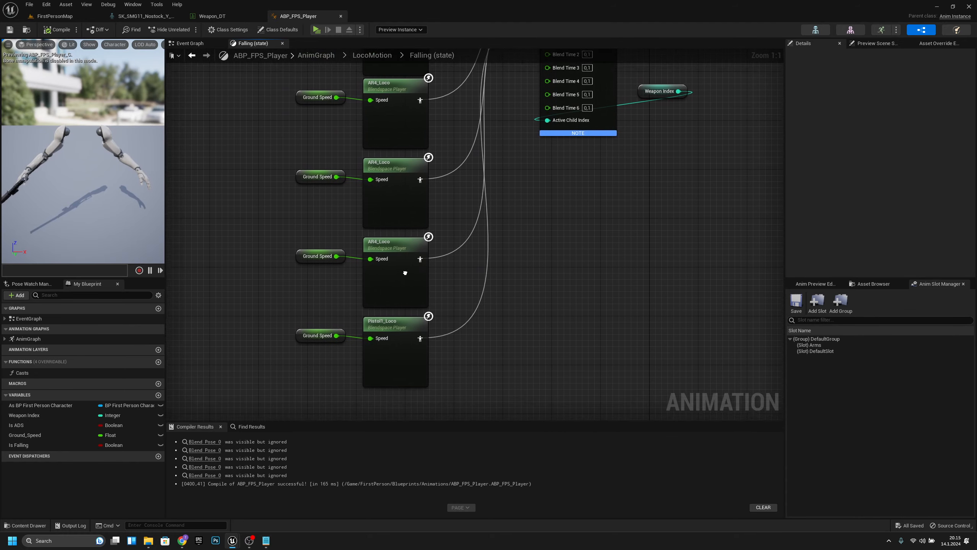
left_click(373, 55)
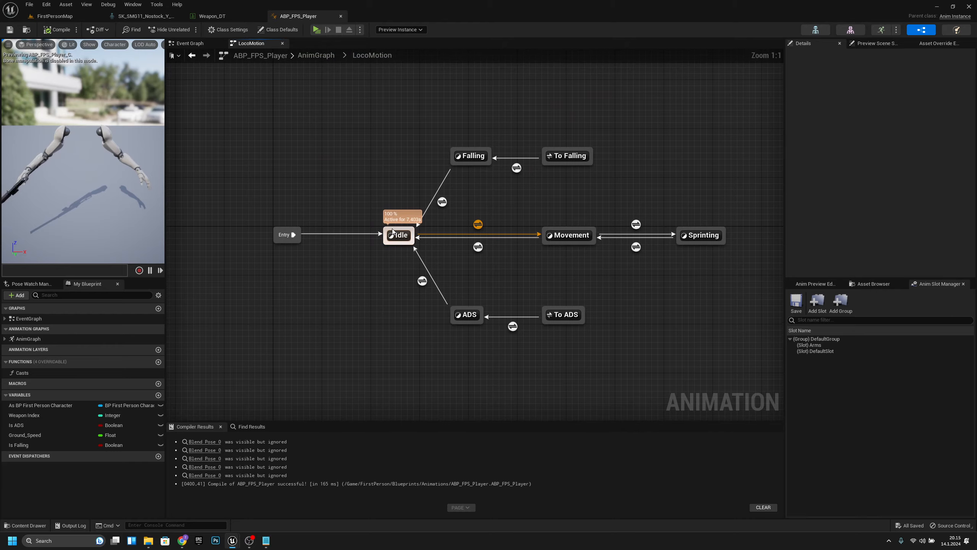
double_click(399, 234)
left_click(373, 55)
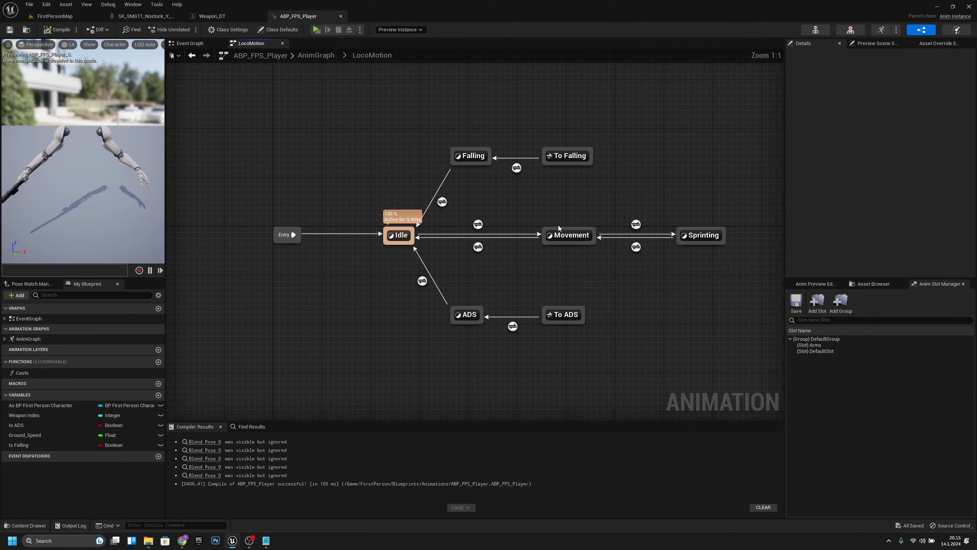
double_click(566, 233)
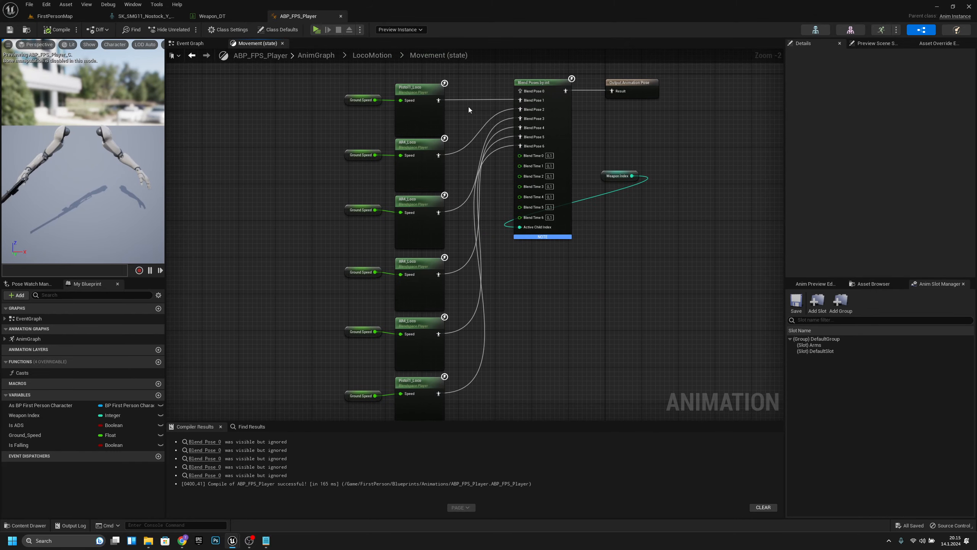
left_click(389, 56)
double_click(698, 234)
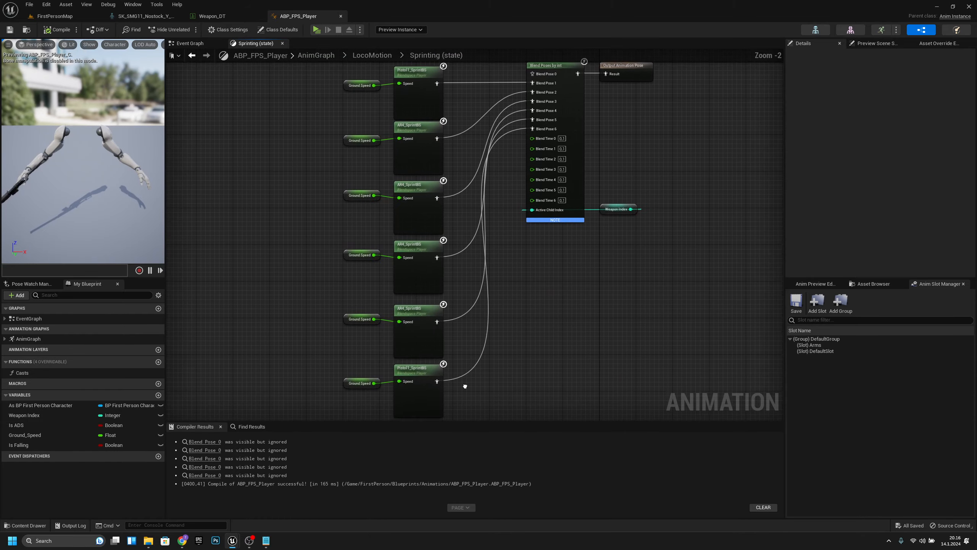
left_click(371, 55)
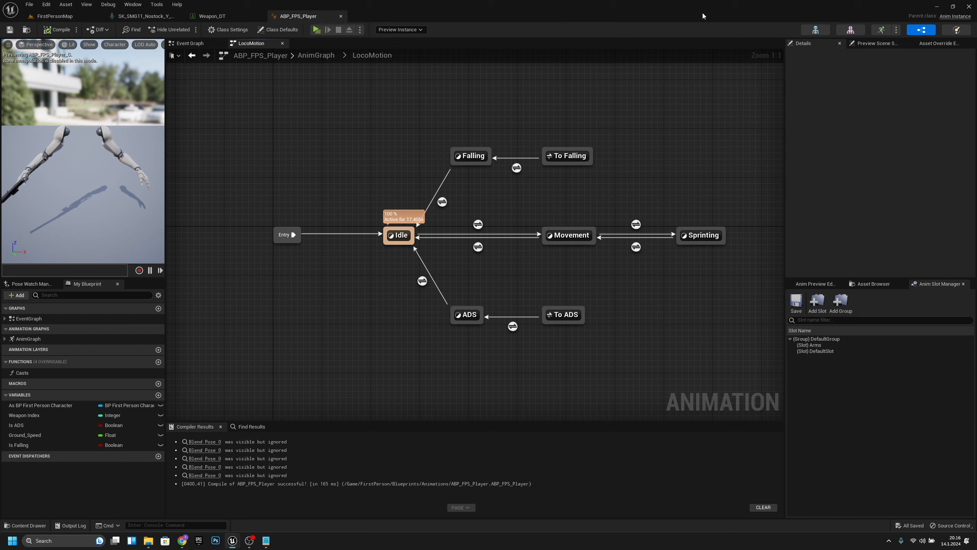
- Switch to the mannequin arms skeleton, closing the ABP_FPS_Player blueprint, and preview the Pistol1_Static animation on the arms
left_click(816, 30)
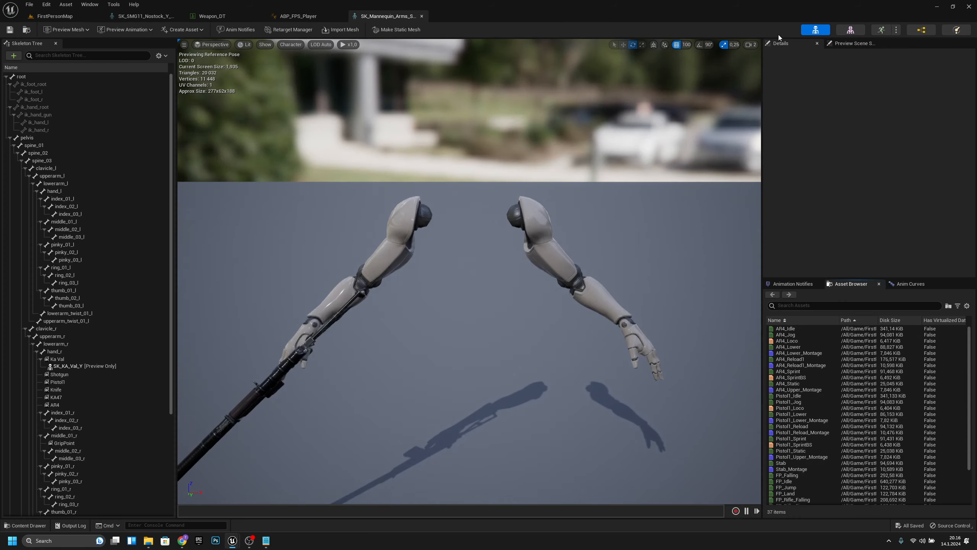
left_click(341, 16)
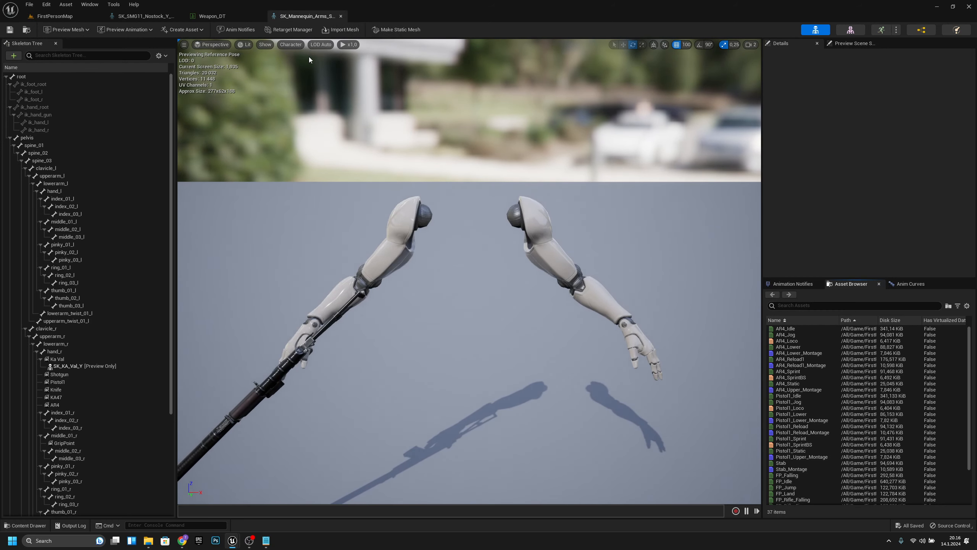
left_click(128, 30)
type("pis")
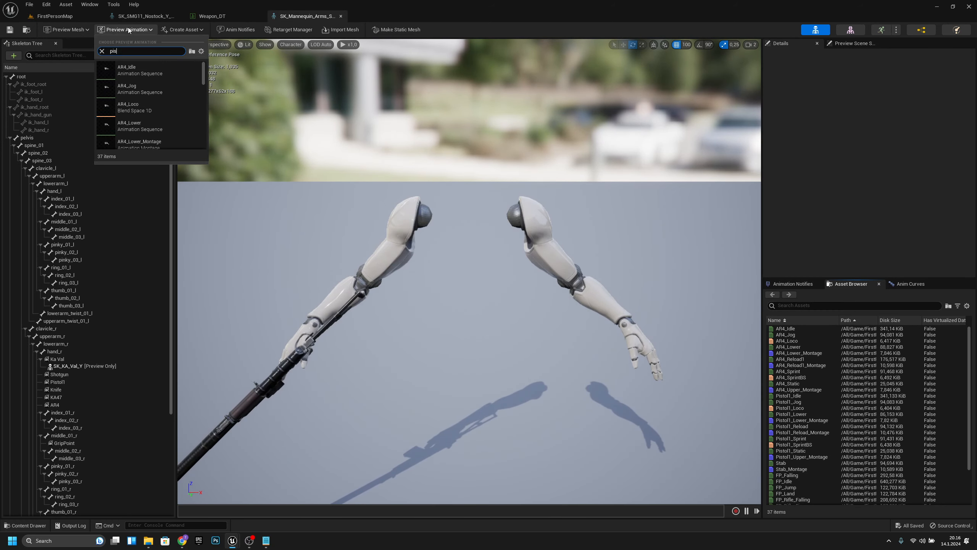
type("tol")
scroll(190, 138, "down", 3)
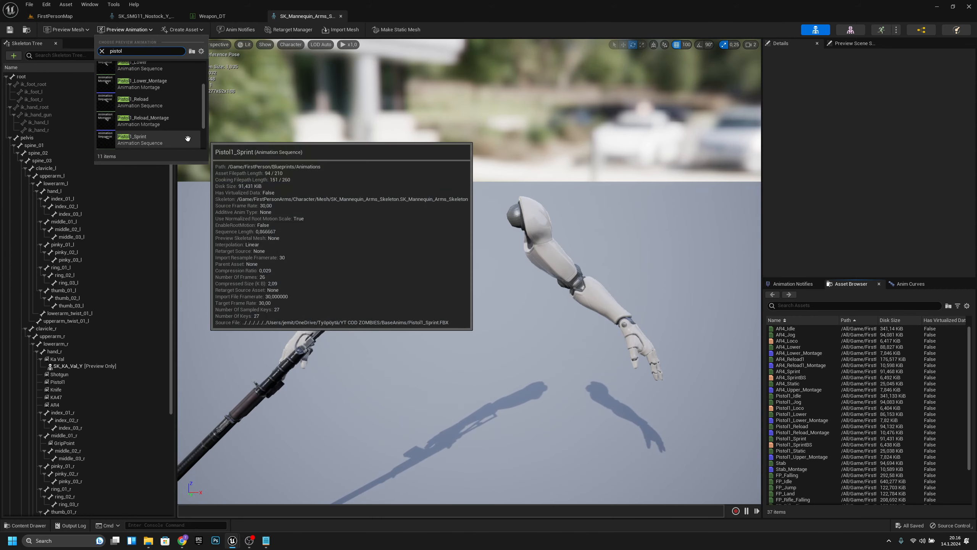
scroll(191, 139, "down", 2)
left_click(169, 128)
right_click_drag(323, 164, 458, 237)
- Remove all attached preview assets from the skeleton using the hand_r bone's actions
left_click(63, 352)
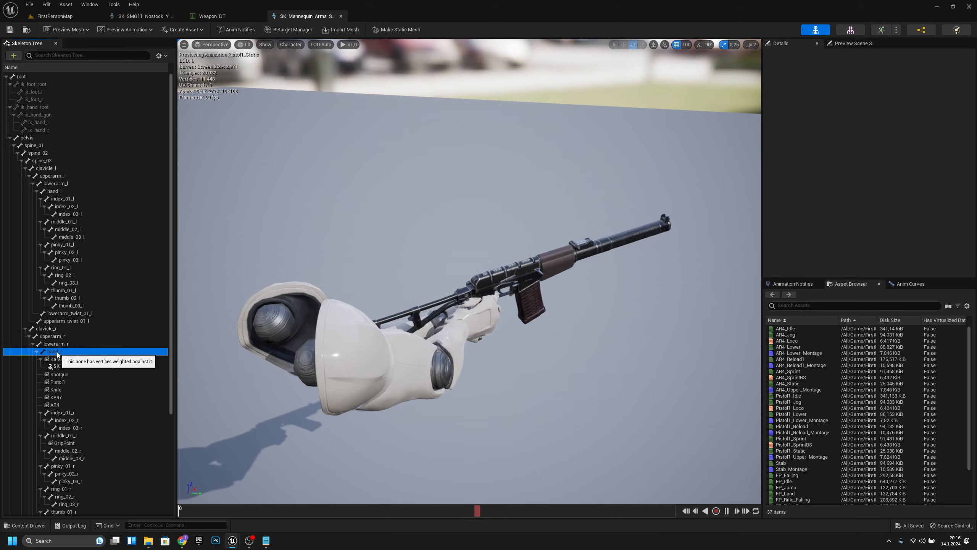
right_click(63, 353)
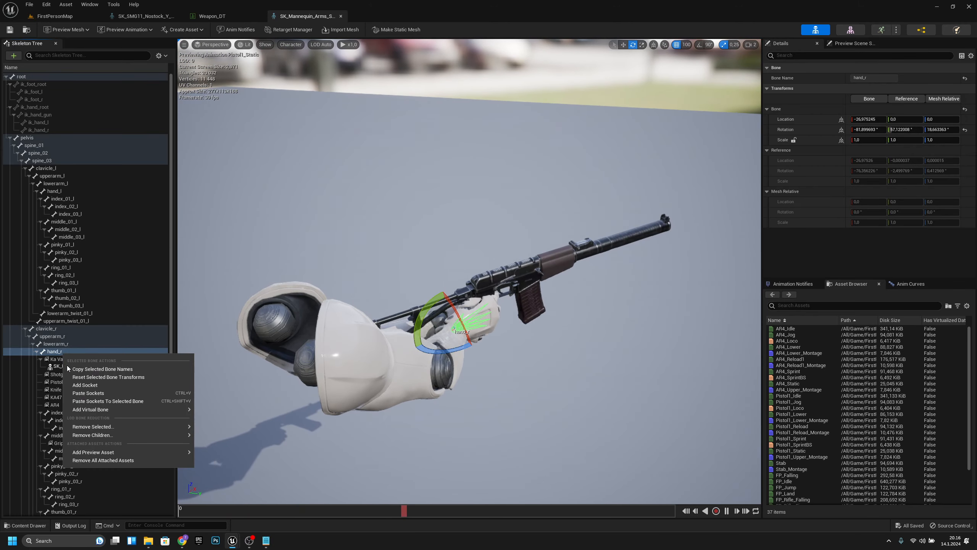
left_click(109, 461)
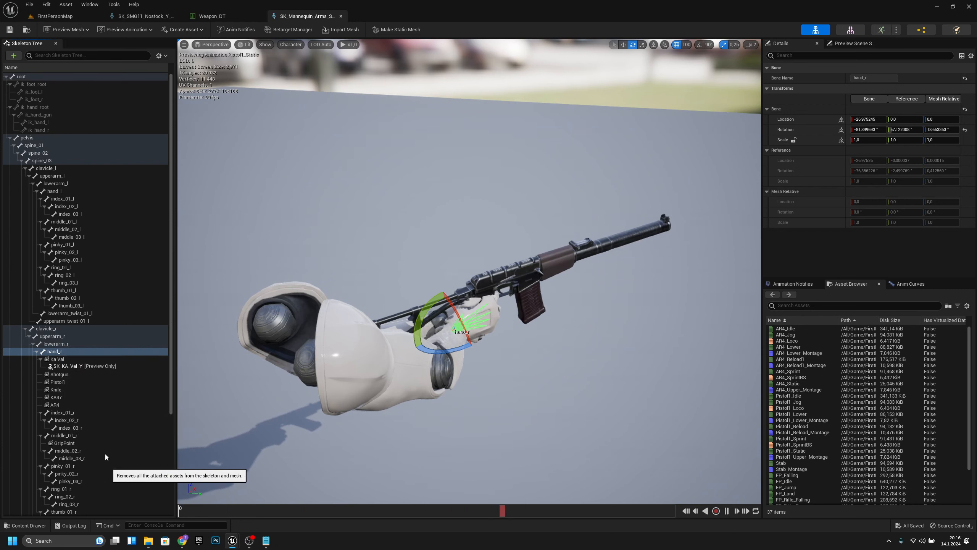
- Add a socket named Smg11 to the hand_r bone and check the name against the Socket_Name in Weapon_DT
right_click(62, 353)
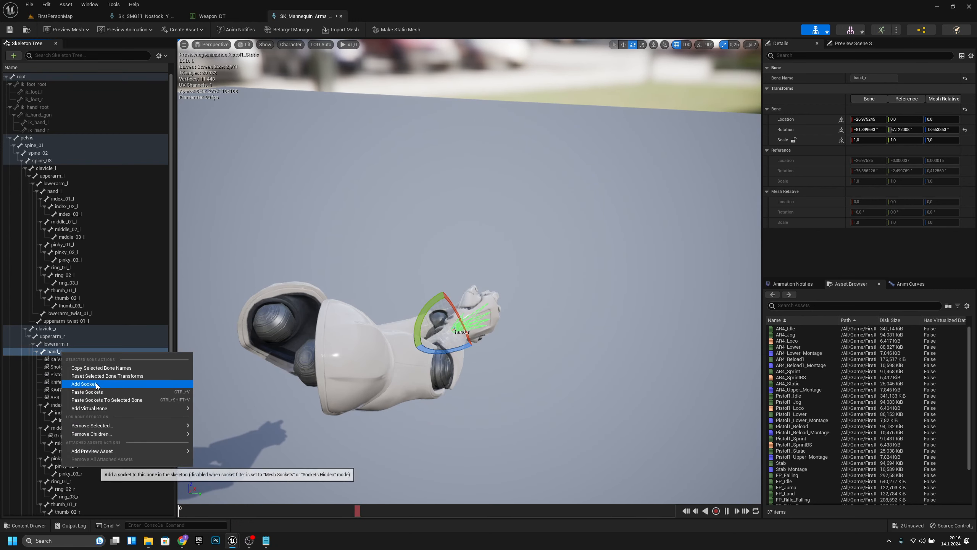
left_click(97, 384)
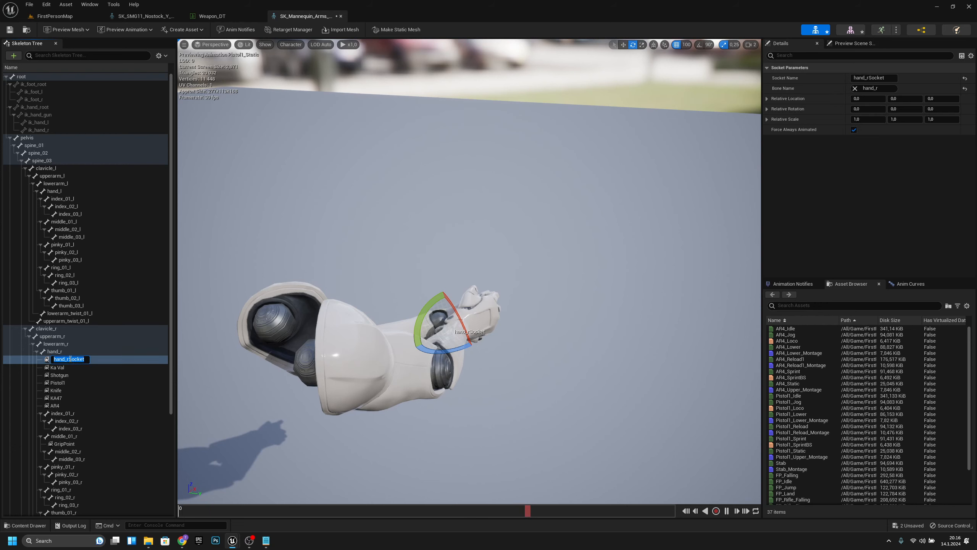
type("Smg11")
key("Return")
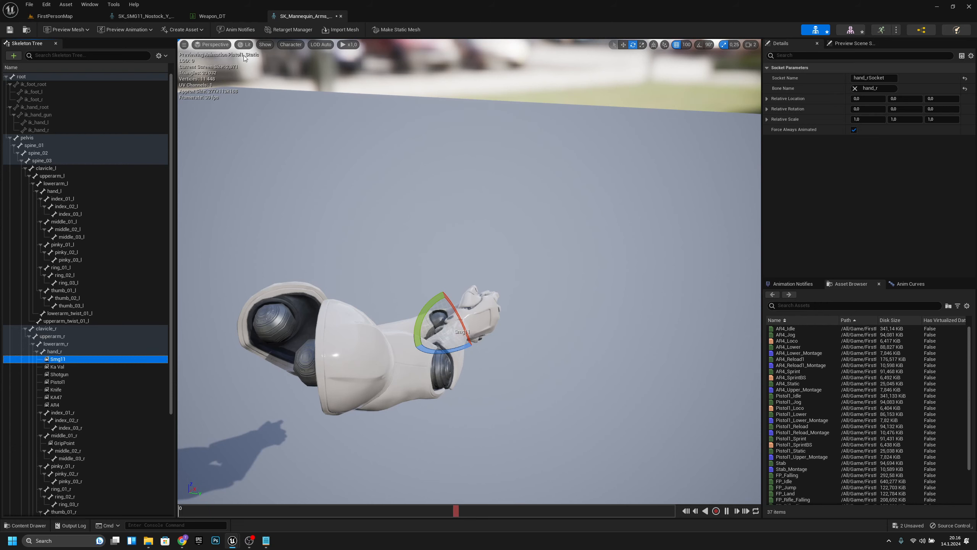
left_click(247, 17)
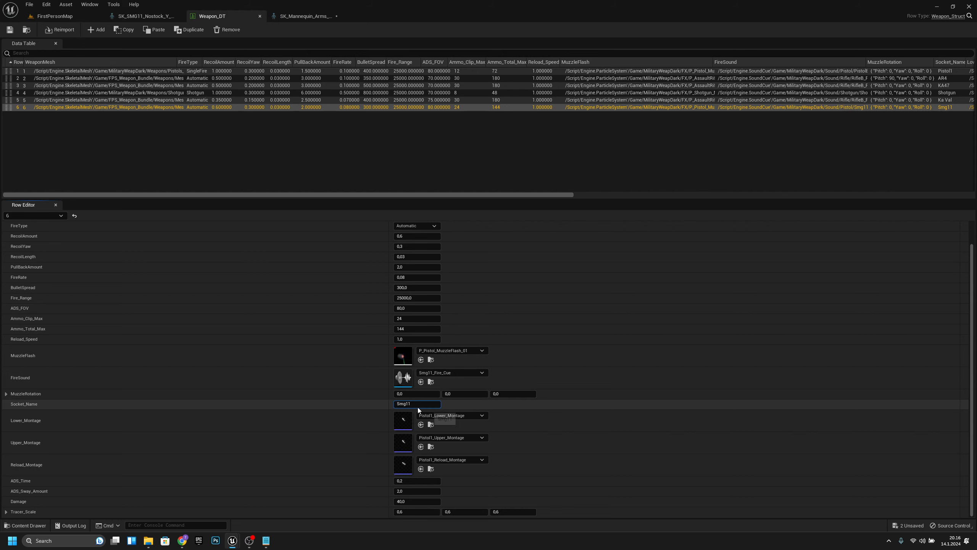
left_click(310, 17)
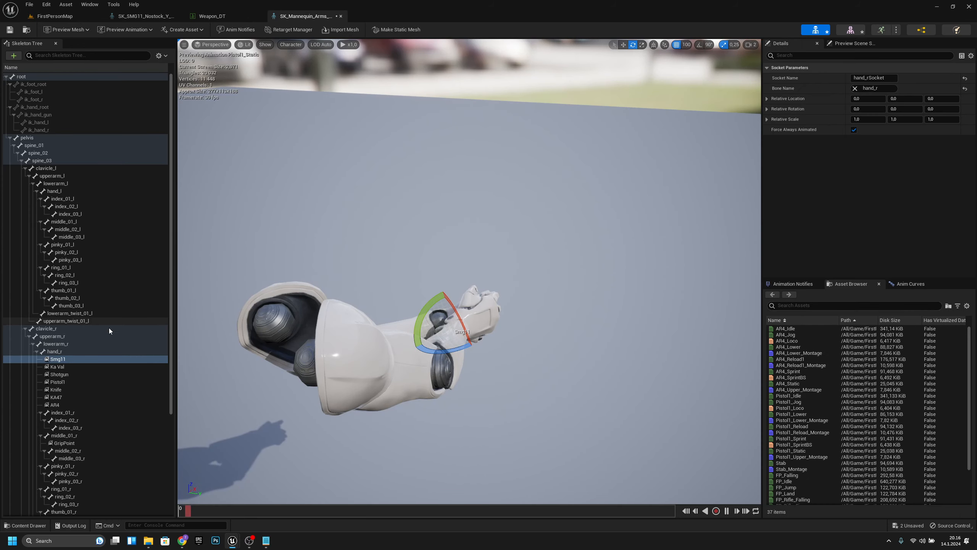
- Set the Smg11 socket's relative location to X -8,8, Y 4,7 and Z -2,0, matching the Pistol1 socket
left_click(61, 382)
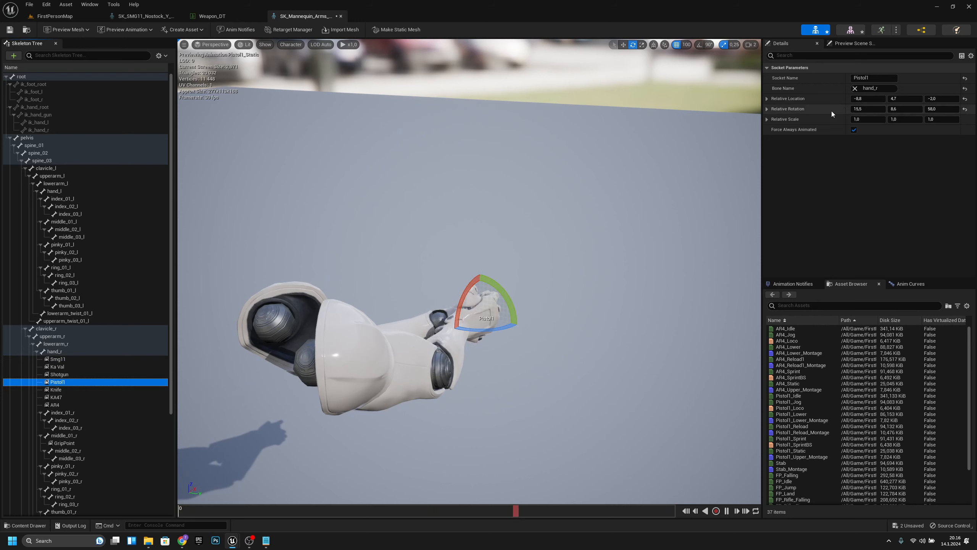
left_click(109, 360)
left_click(858, 98)
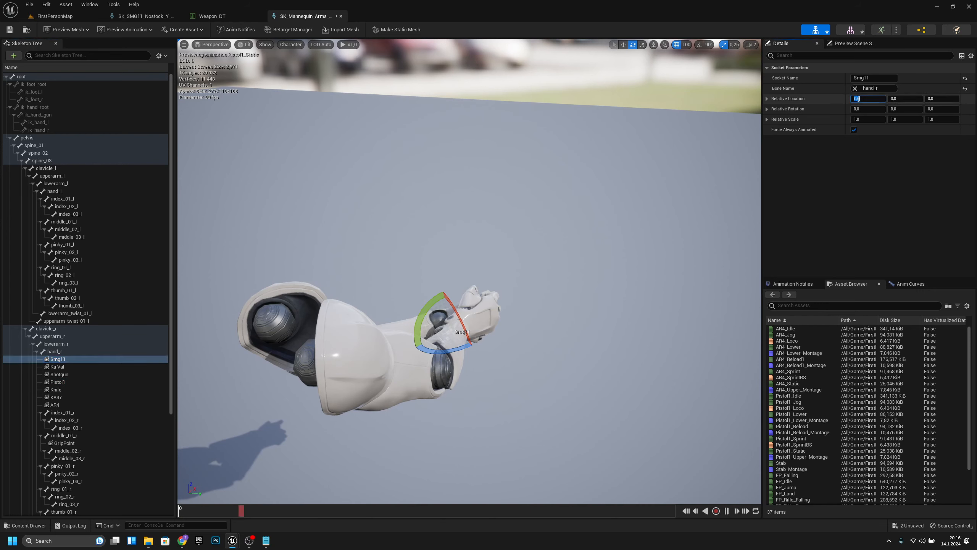
type("-8,8")
key("Return")
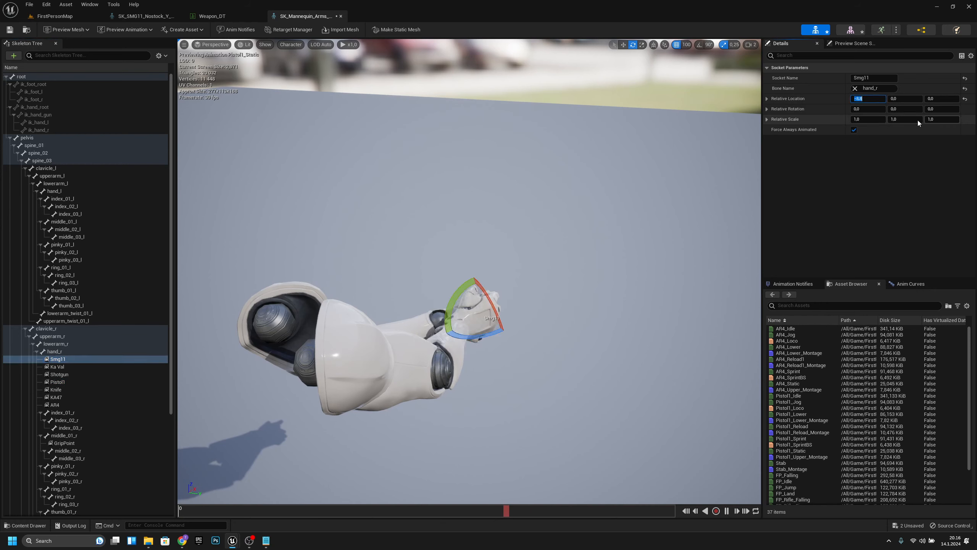
left_click(911, 99)
type("4.7")
key("Return")
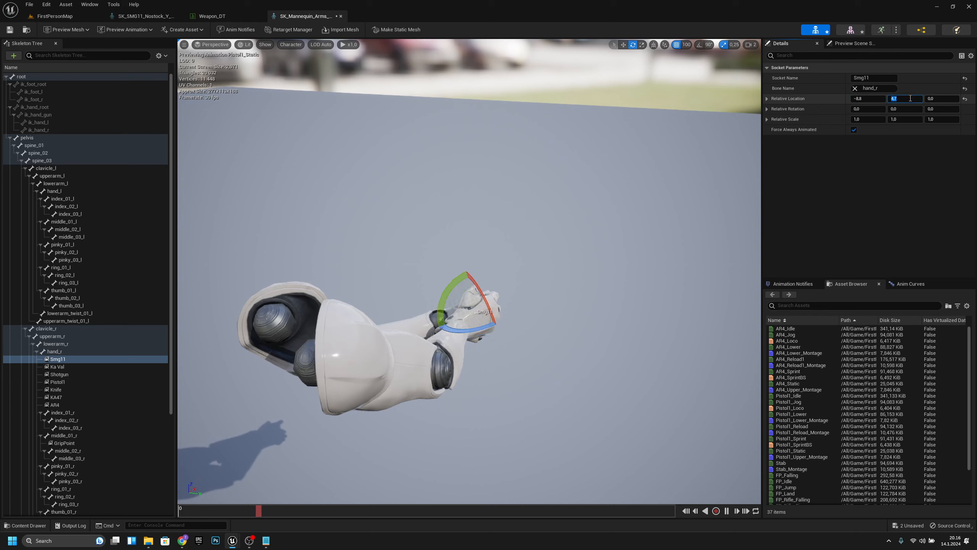
left_click(121, 382)
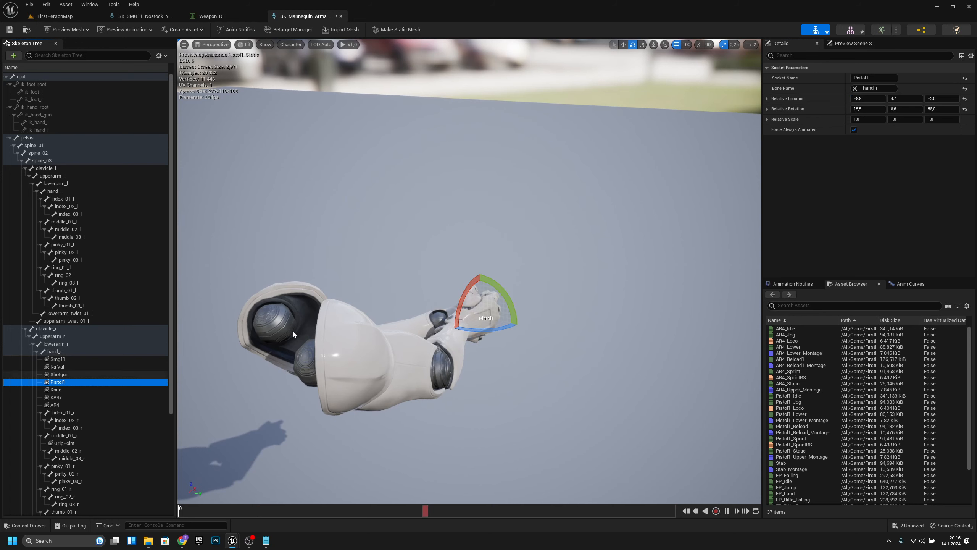
left_click(96, 359)
left_click(932, 99)
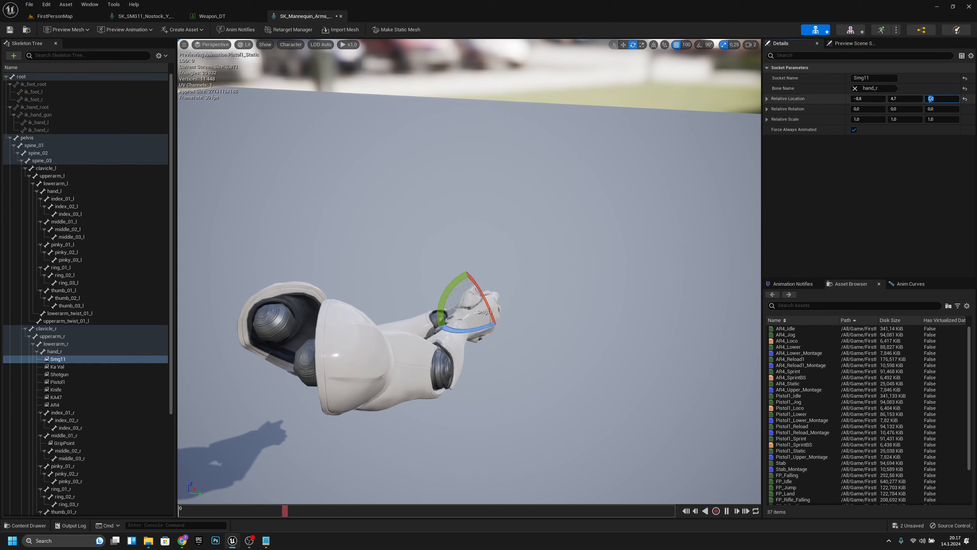
type("-2")
key("Return")
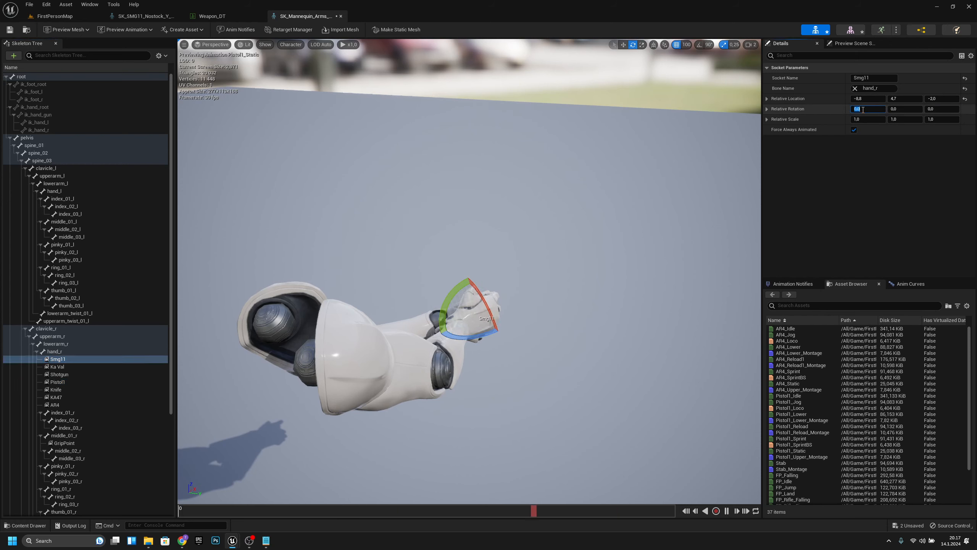
- Set the Smg11 socket's relative rotation to 15,5, 8,6 and 58,0, matching the Pistol1 socket
key("Return")
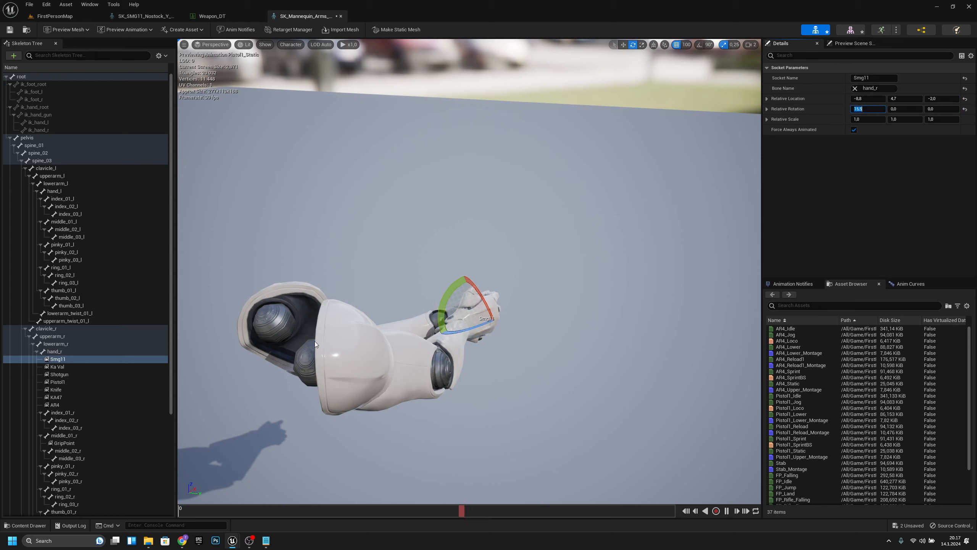
left_click(85, 381)
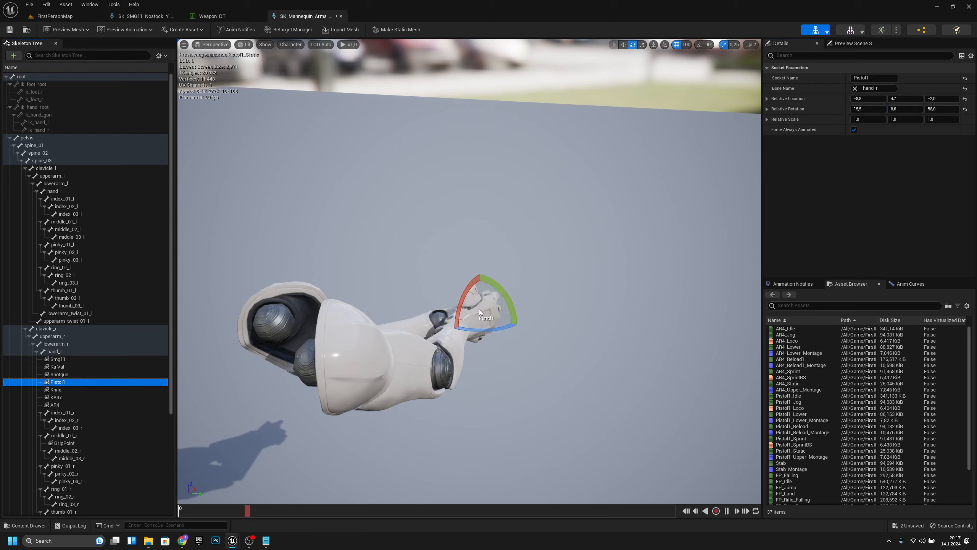
left_click(91, 358)
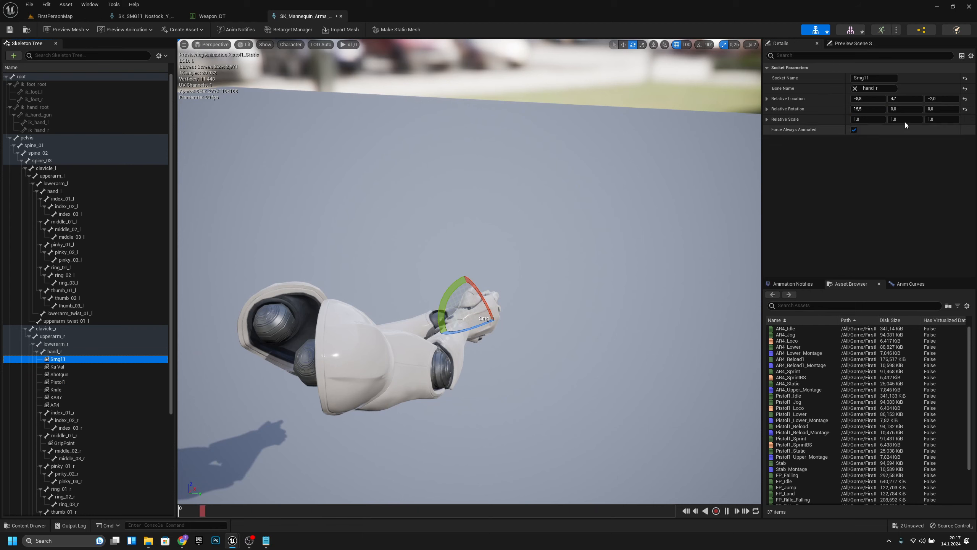
left_click(902, 109)
type("8,6")
key("Return")
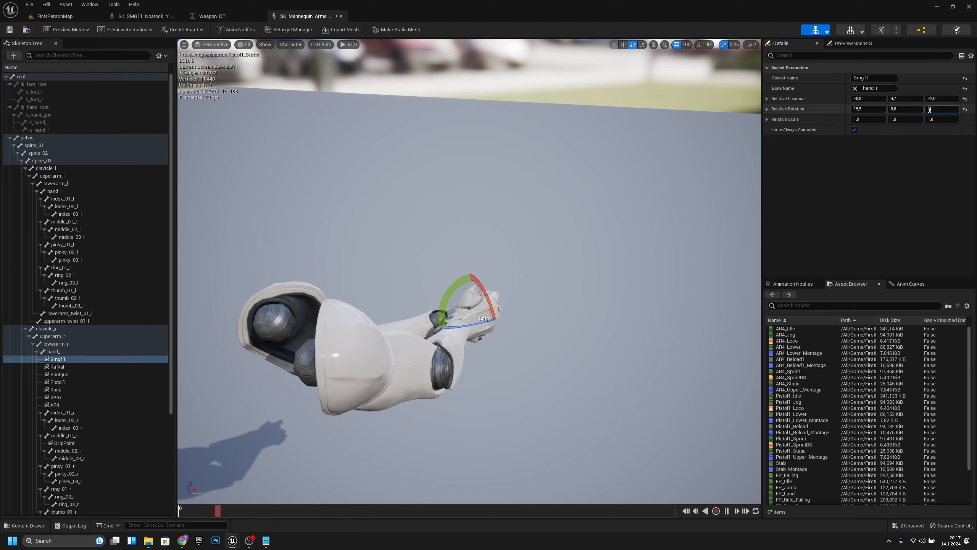
key("Return")
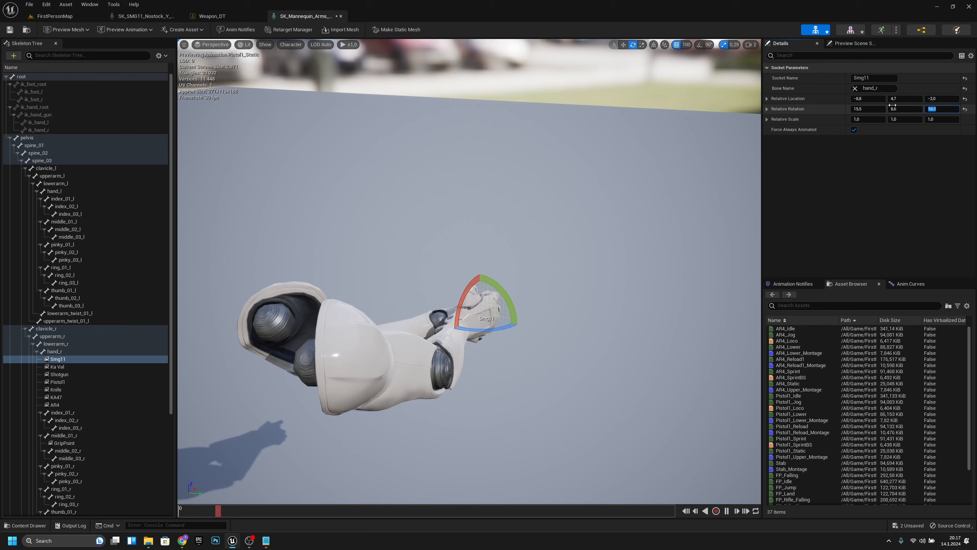
- Attach the SK_SMG11_Nostock_Y skeletal mesh to the Smg11 socket as a preview asset
right_click(65, 359)
mouse_move(110, 450)
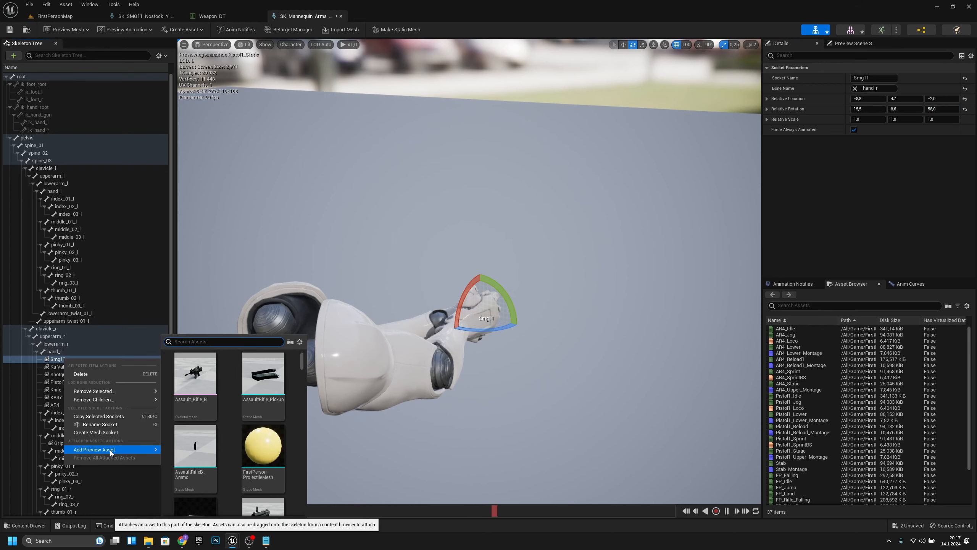
type("smg11")
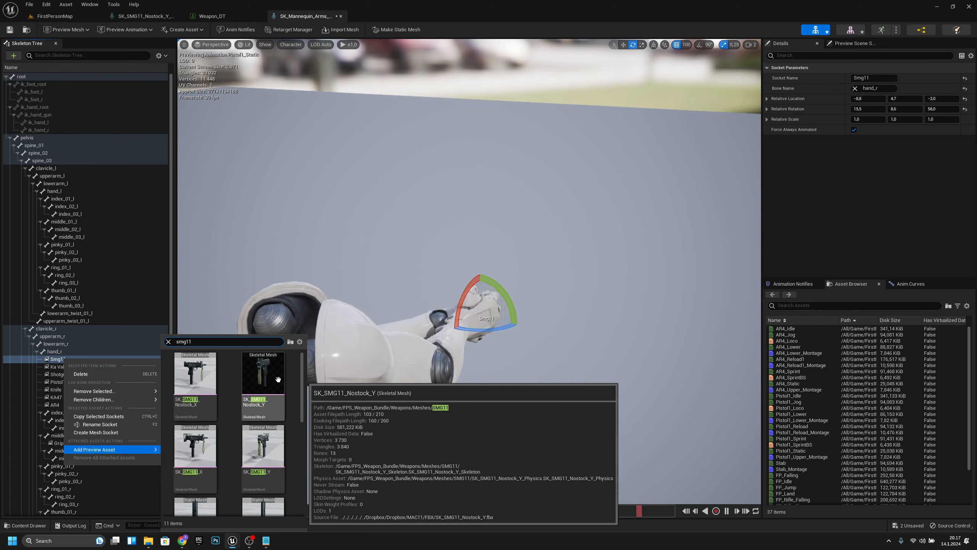
left_click(271, 401)
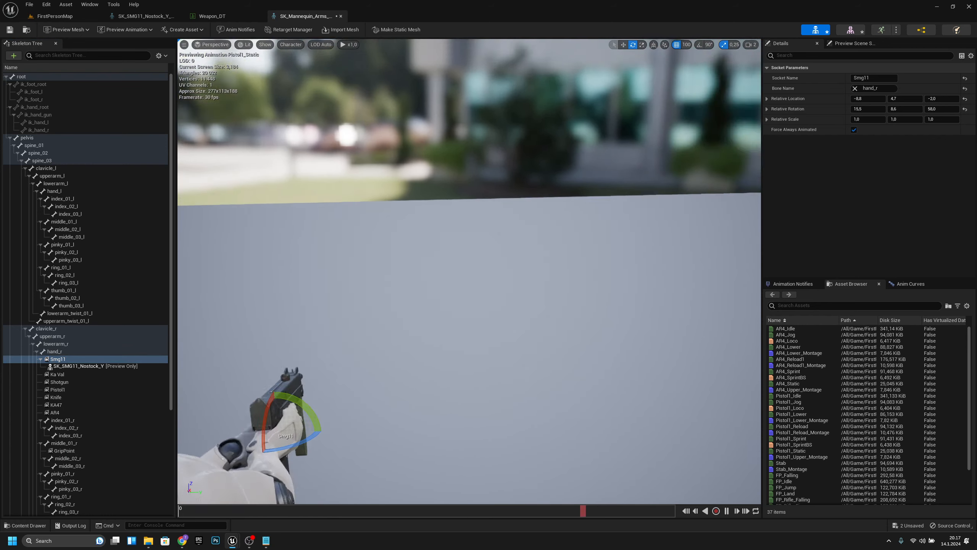
- Move the Smg11 socket to a relative location of about -9,37, 4,74, -0,20 to fit the gun in the hand
right_click_drag(408, 372, 462, 362)
key("w")
left_click_drag(531, 355, 536, 338)
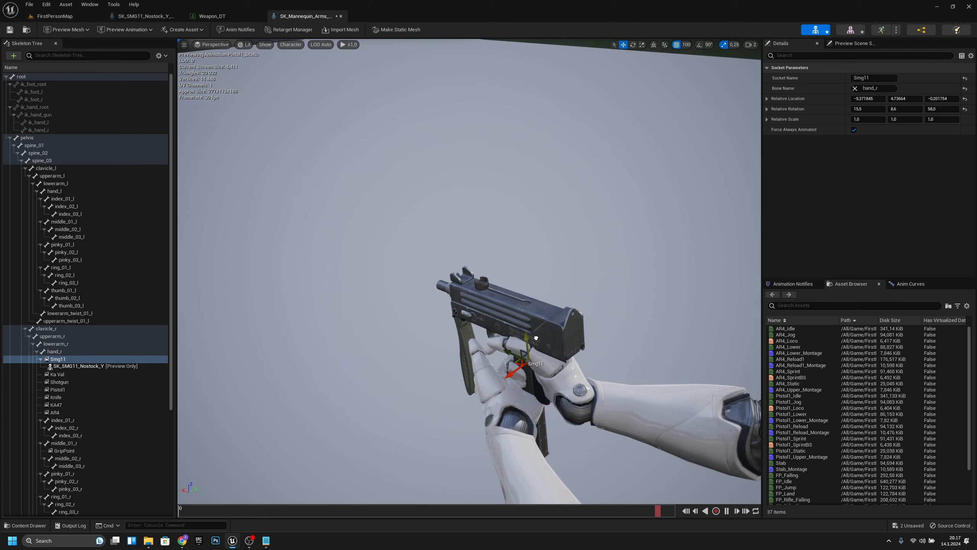
- Rotate the Smg11 socket to about 15,4, 12,6, 57,7 so the gun points forward, and save the skeleton
key("e")
left_click_drag(504, 366, 498, 381)
right_click_drag(498, 381, 600, 357)
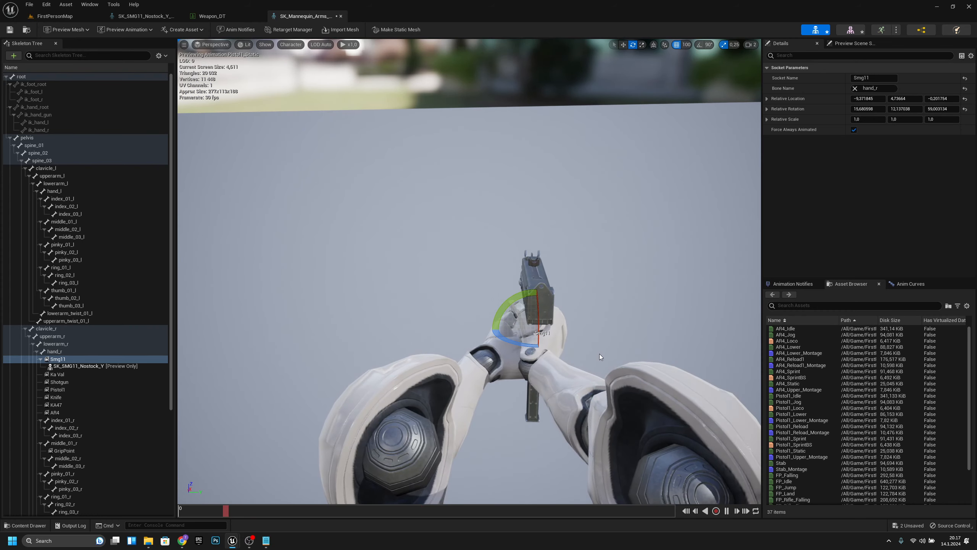
left_click_drag(525, 341, 565, 333)
left_click(567, 310)
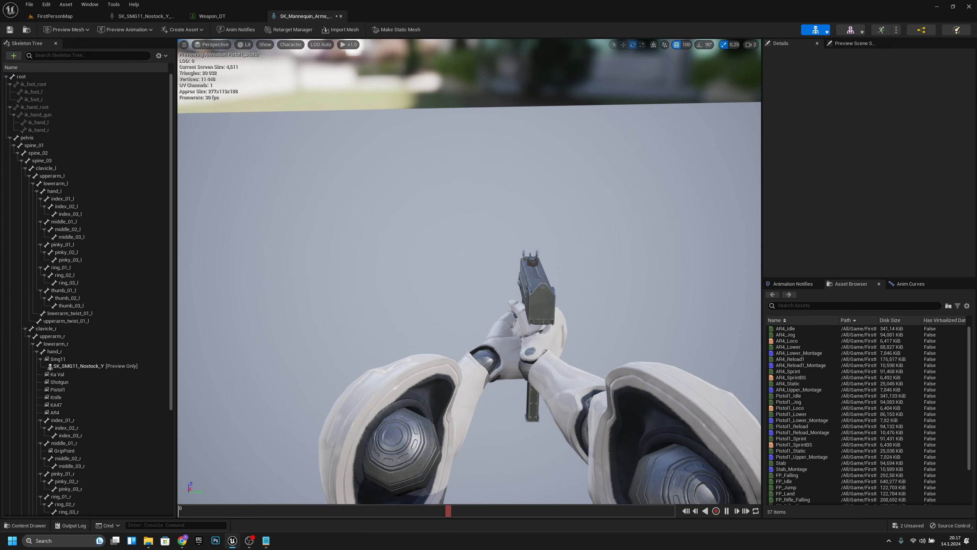
left_click(10, 31)
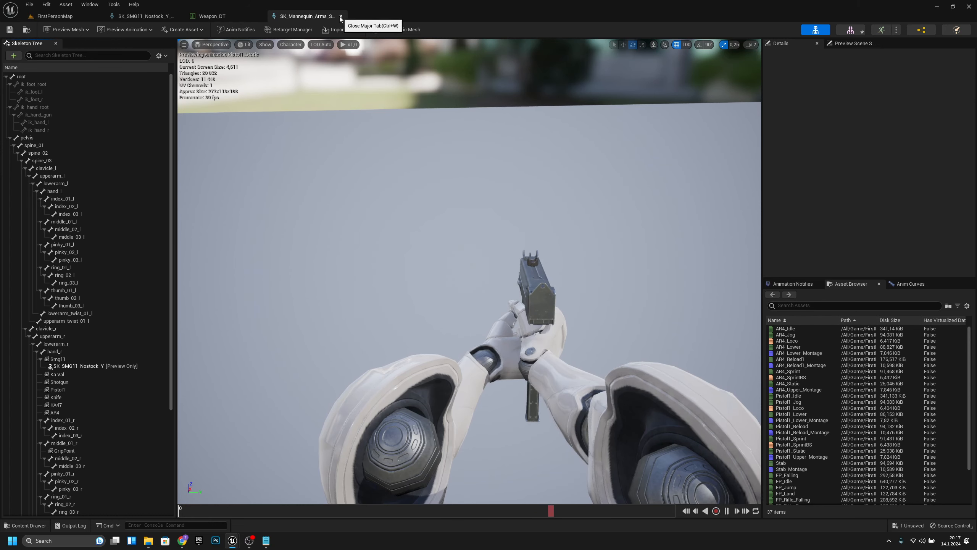
- In FirstPersonMap, set the Weapon Index of BP_Weapon_Wall_Buy2 to 6 and save the level
left_click(81, 18)
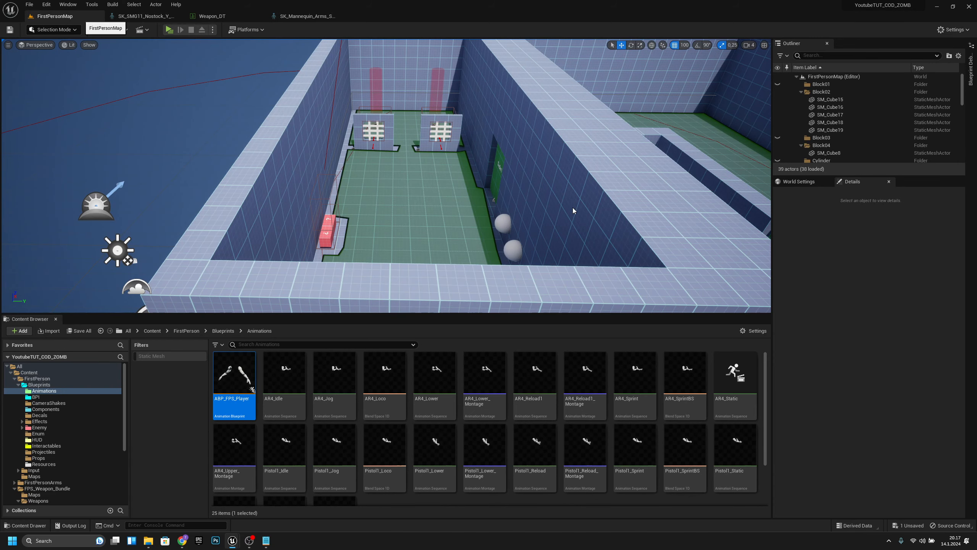
scroll(458, 177, "up", 3)
right_click_drag(458, 176, 762, 173)
right_click_drag(385, 216, 552, 199)
left_click(456, 205)
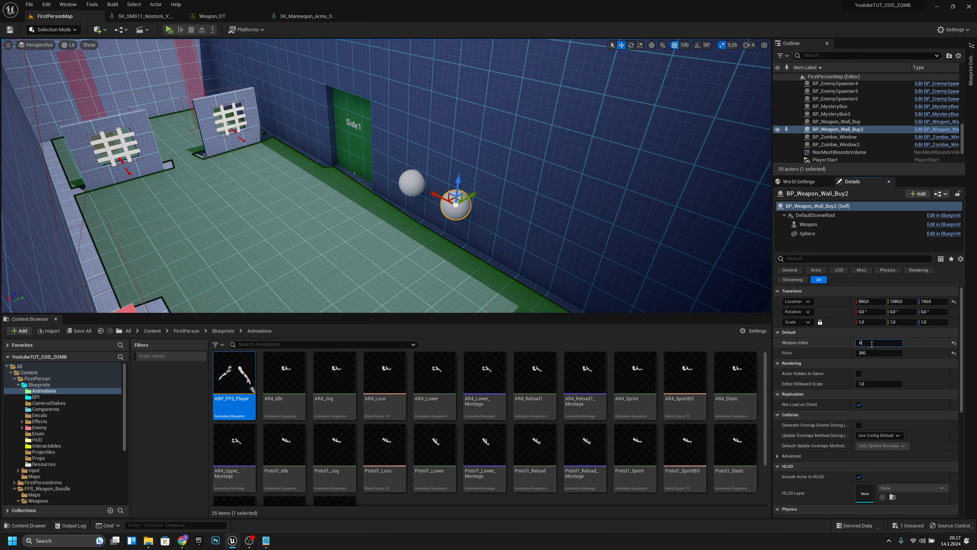
left_click(9, 29)
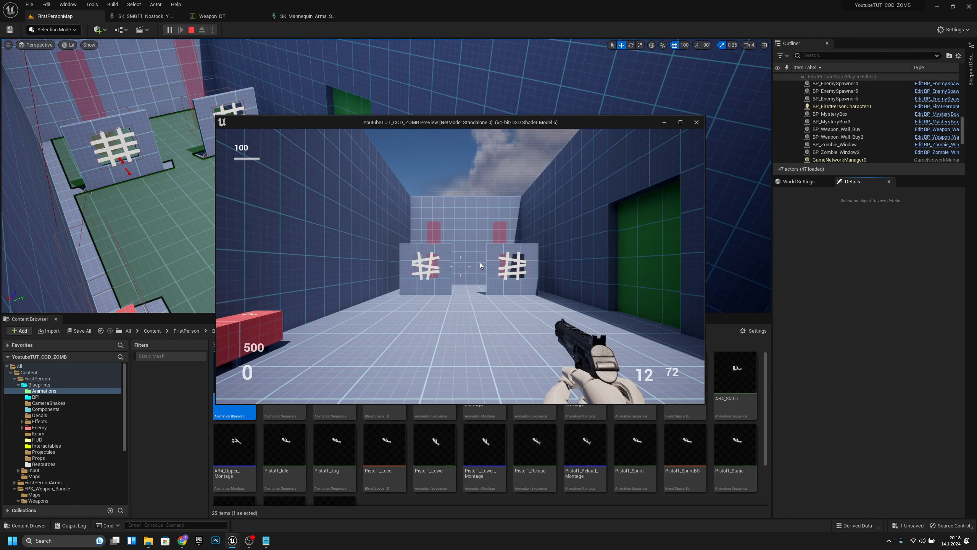
- Play-test the level by buying the Smg11 from the wall, check how it sits in the hands, and end the session
left_click(466, 307)
key("w")
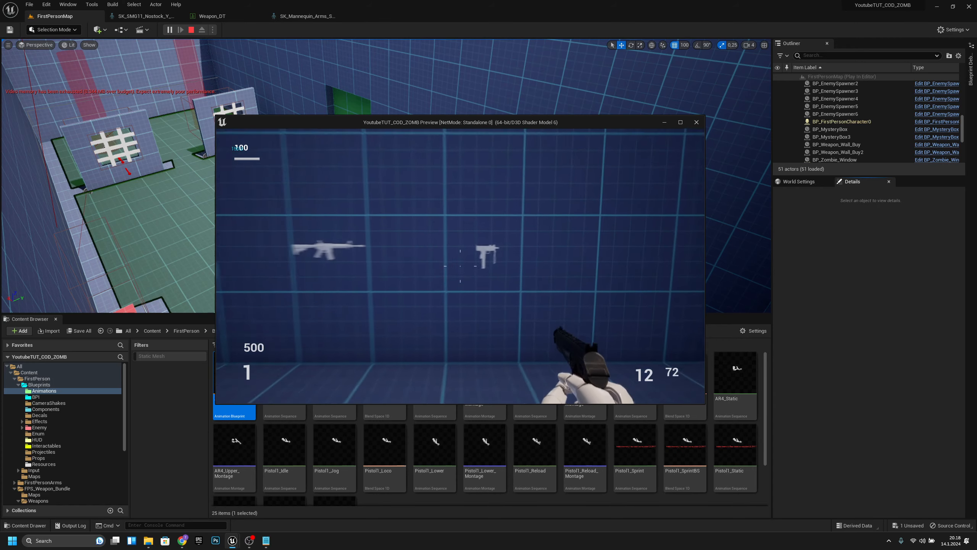
key("e")
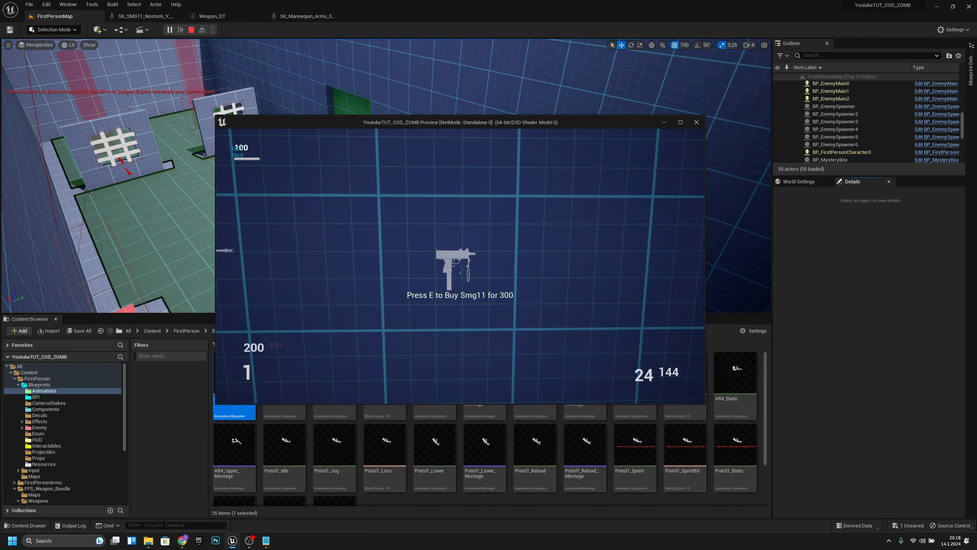
key("s")
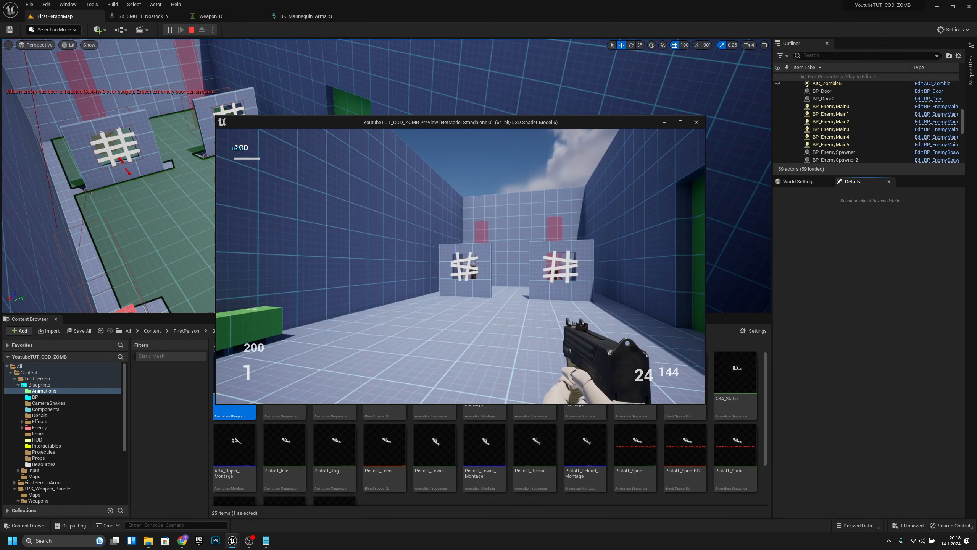
key("Escape")
- Fine-tune the Smg11 socket on the arms skeleton to a relative location of about -9,52, 4,72, 0,21 and save it
left_click(320, 19)
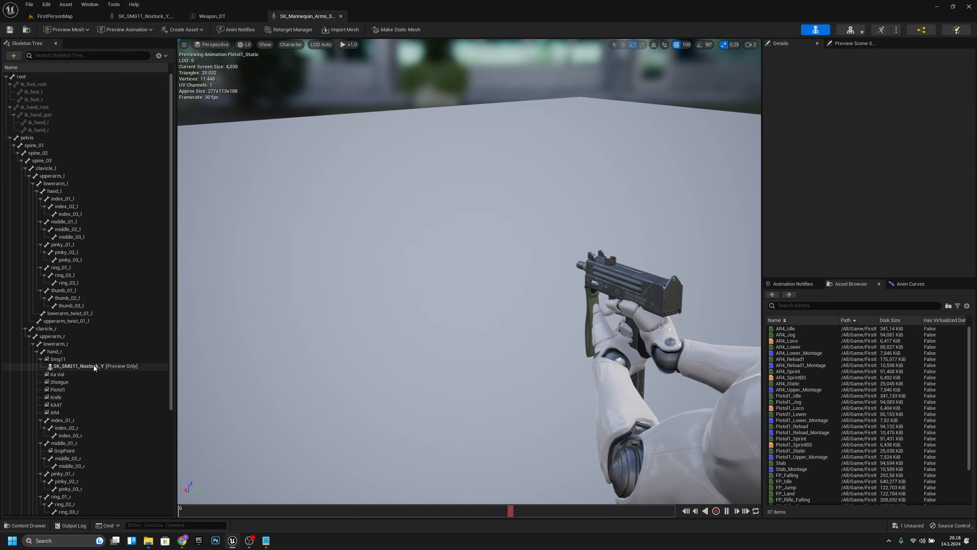
left_click(58, 359)
key("w")
left_click_drag(640, 303, 640, 299)
right_click_drag(631, 299, 469, 208)
key("d")
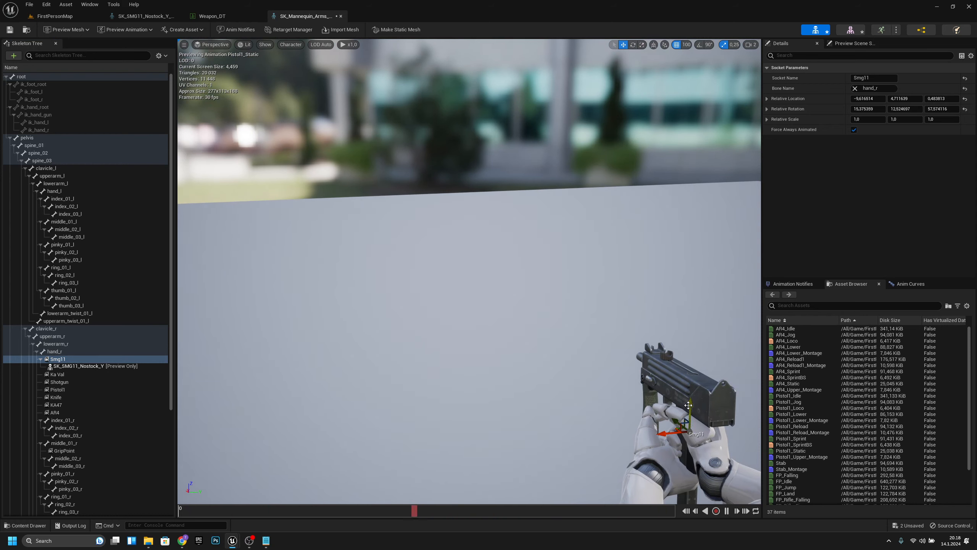
left_click_drag(688, 405, 689, 407)
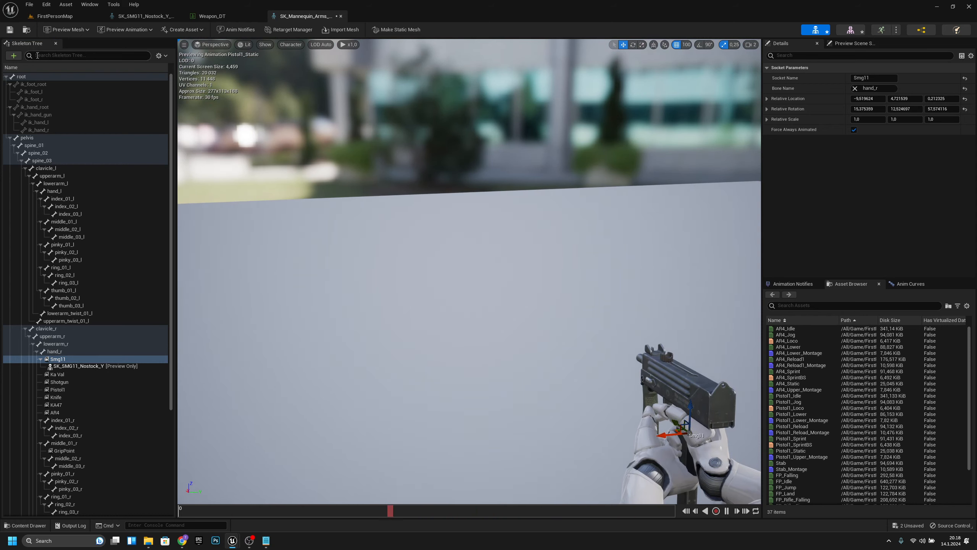
left_click(10, 30)
- Play-test FirstPersonMap again, buying the Smg11 to test aiming and firing, and stop the session
left_click(55, 16)
left_click(169, 30)
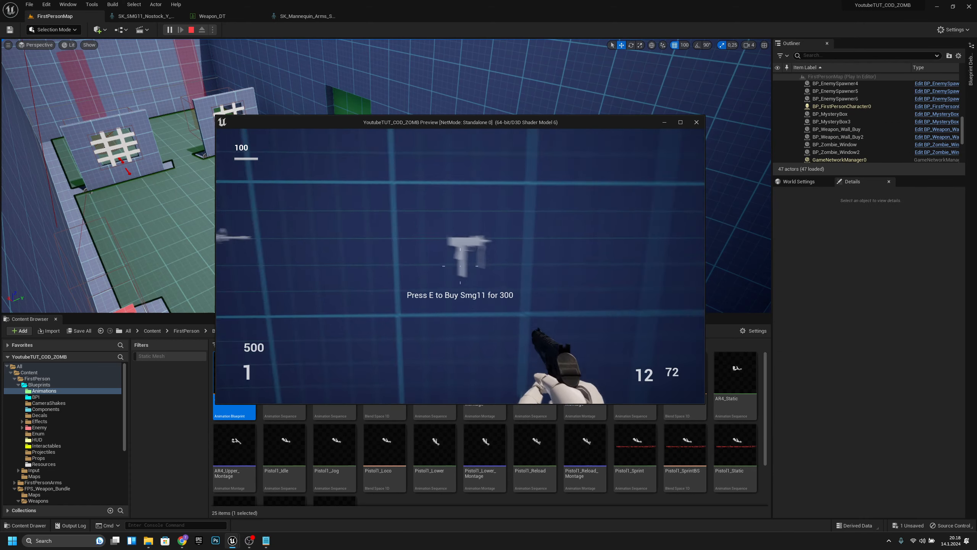
key("e")
right_click(460, 266)
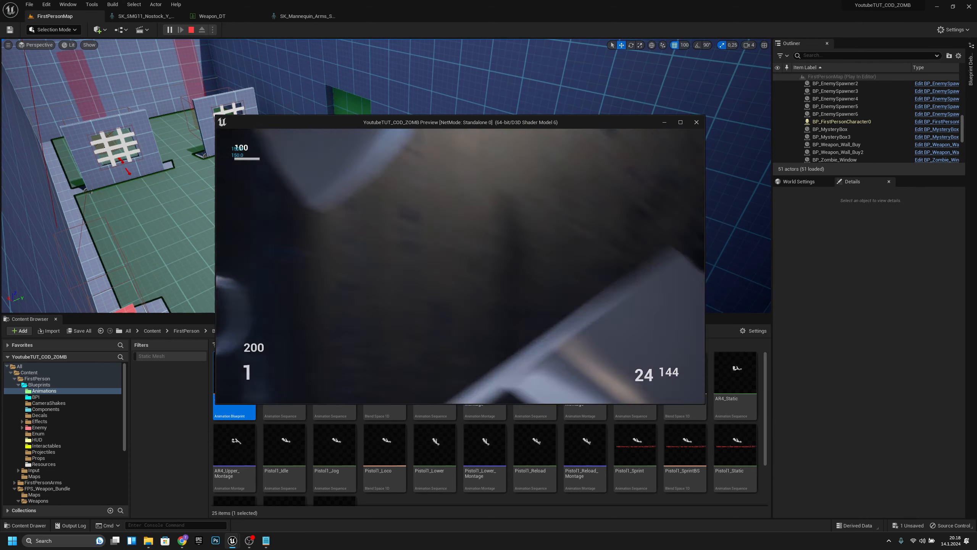
right_click(460, 266)
left_click(460, 265)
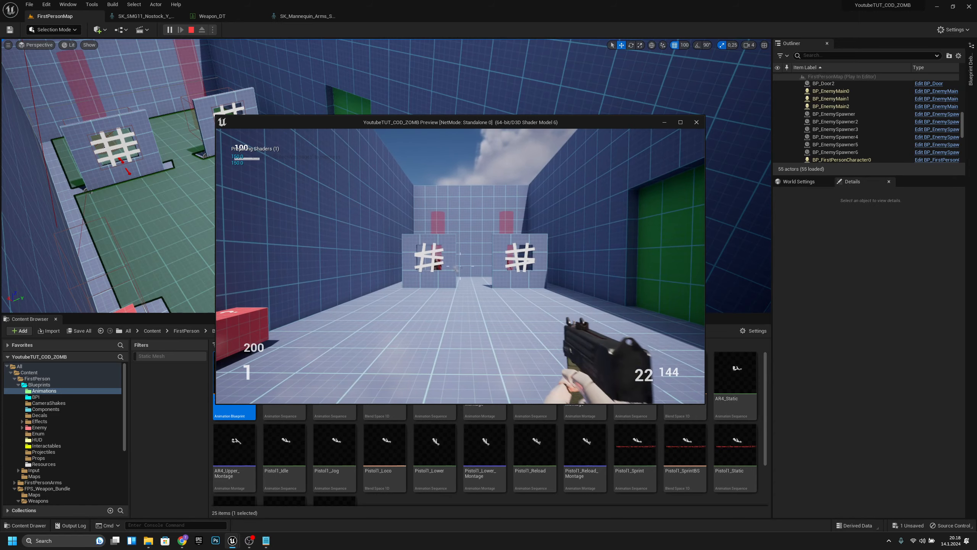
key("Escape")
- Add a socket named 1 to the b_gun_Root bone of the SK_SMG11_Nostock_Y skeleton
mouse_move(487, 231)
right_mouse_down()
mouse_move(524, 231)
mouse_move(519, 200)
mouse_move(488, 231)
right_mouse_up()
key("w")
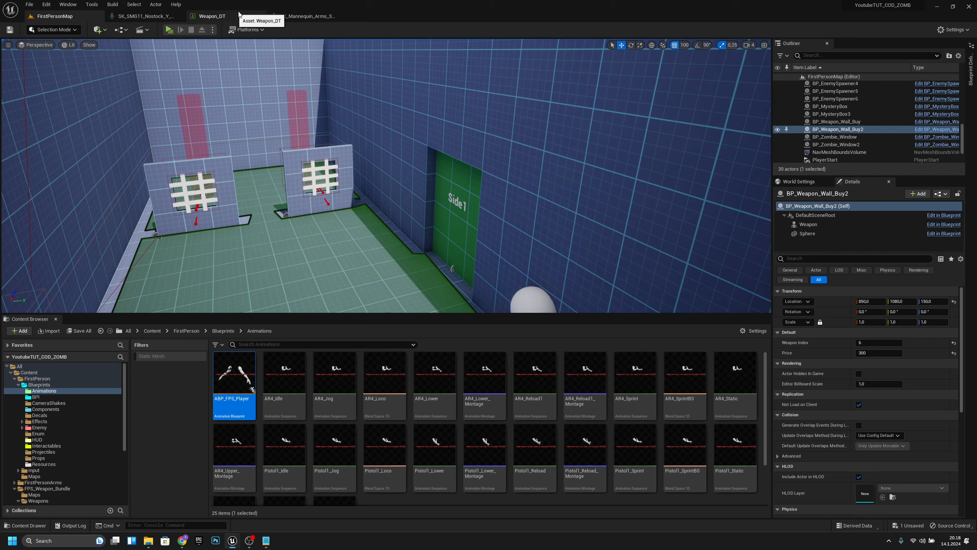
left_click(128, 18)
left_click_drag(514, 247, 654, 242, "alt")
right_click_drag(505, 246, 467, 217)
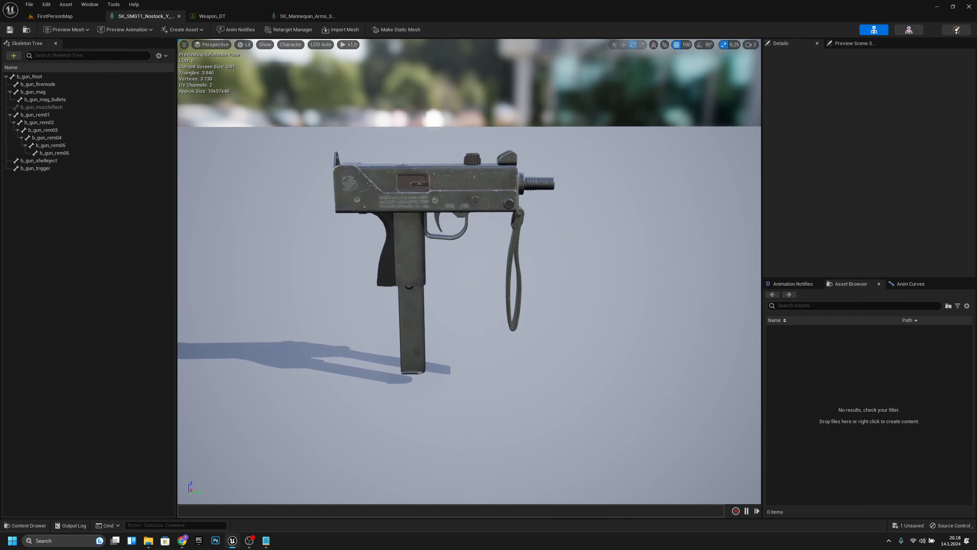
left_click(49, 78)
right_click(49, 78)
left_click(62, 102)
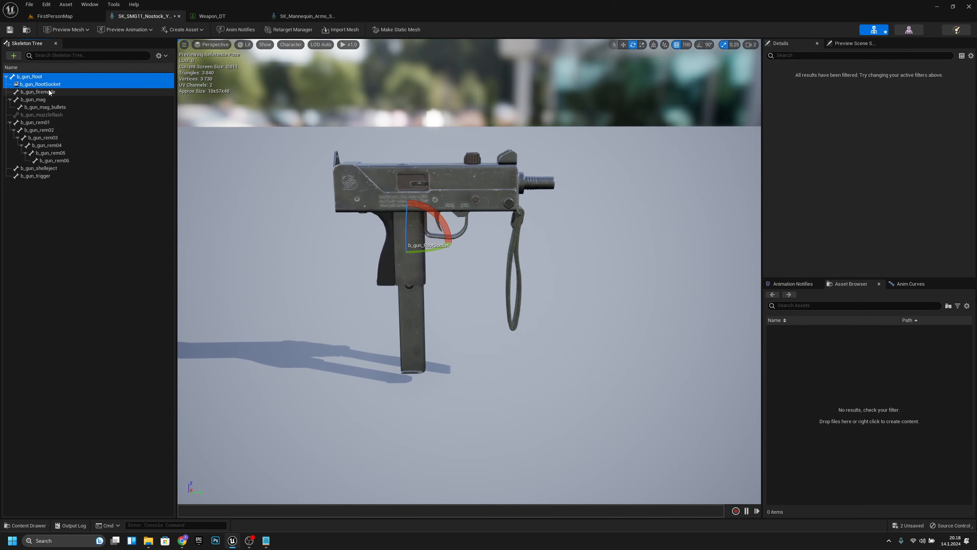
key("Return")
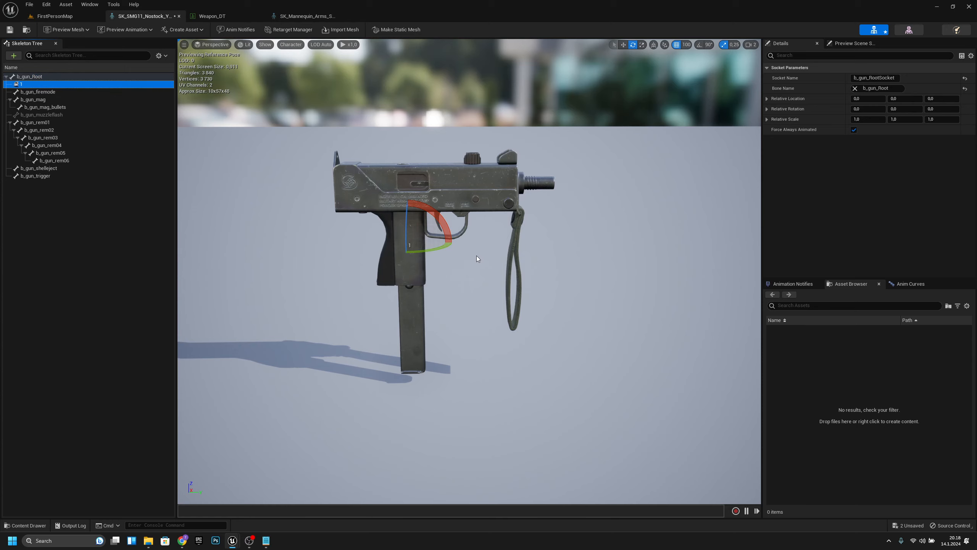
- Move socket 1 straight back behind the gun's grip to a relative location of about 0,0, 0,0, -9,45, undoing the vertical shift
key("w")
left_click_drag(433, 239, 382, 237)
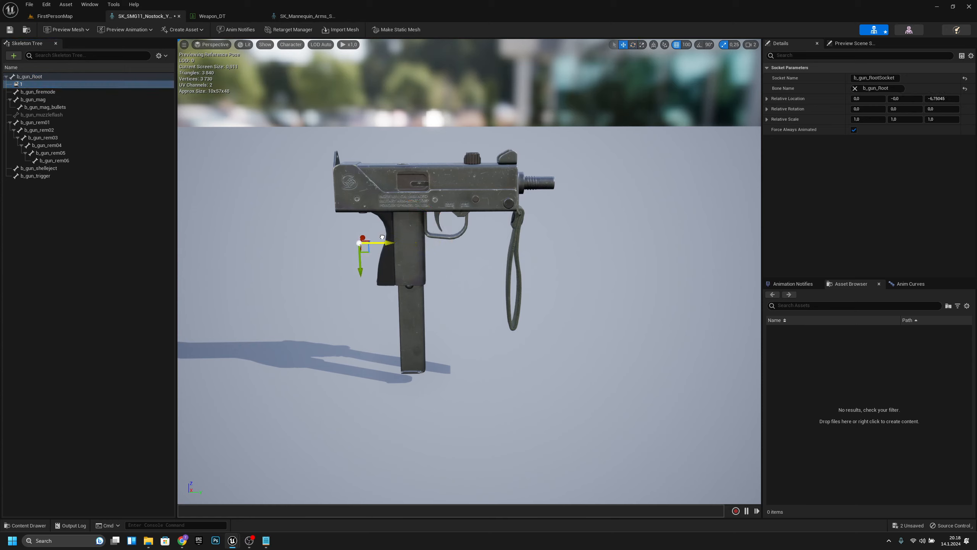
mouse_move(356, 269)
left_mouse_down("alt")
mouse_move(376, 268)
mouse_move(356, 269)
left_mouse_up("alt")
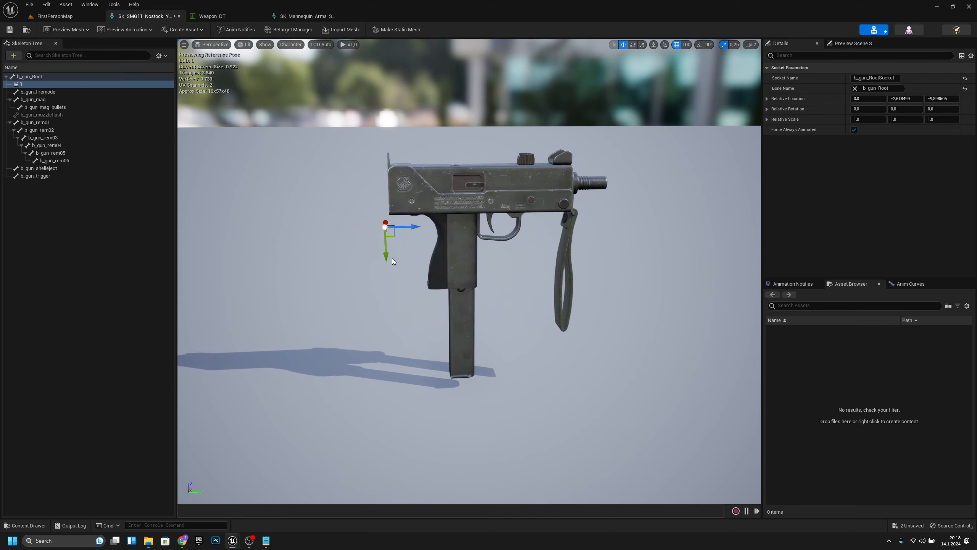
key("ctrl+z")
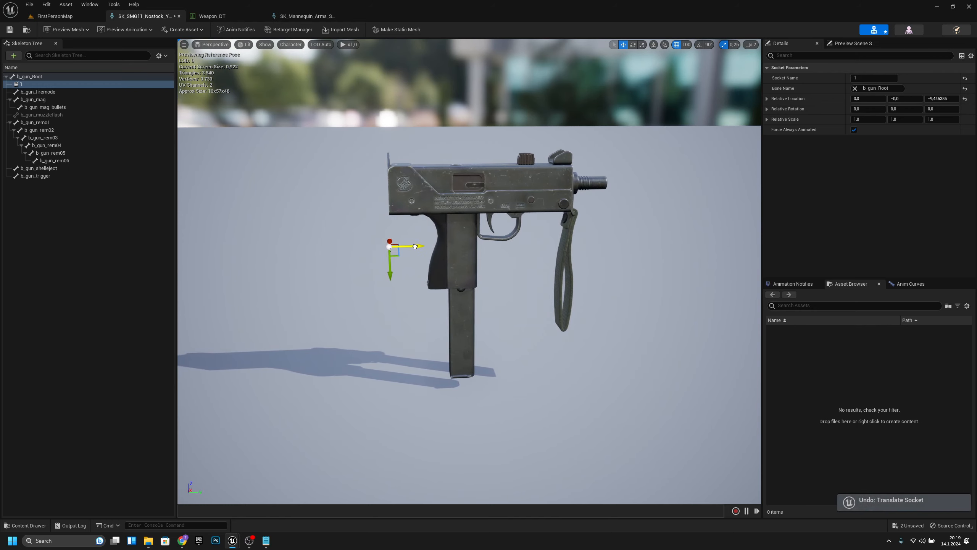
- Add a socket named 2 to b_gun_Root and move it straight ahead past the barrel to a relative Z location of about 19,55
mouse_move(415, 246)
right_mouse_down()
mouse_move(370, 239)
mouse_move(401, 239)
right_mouse_up()
key("d")
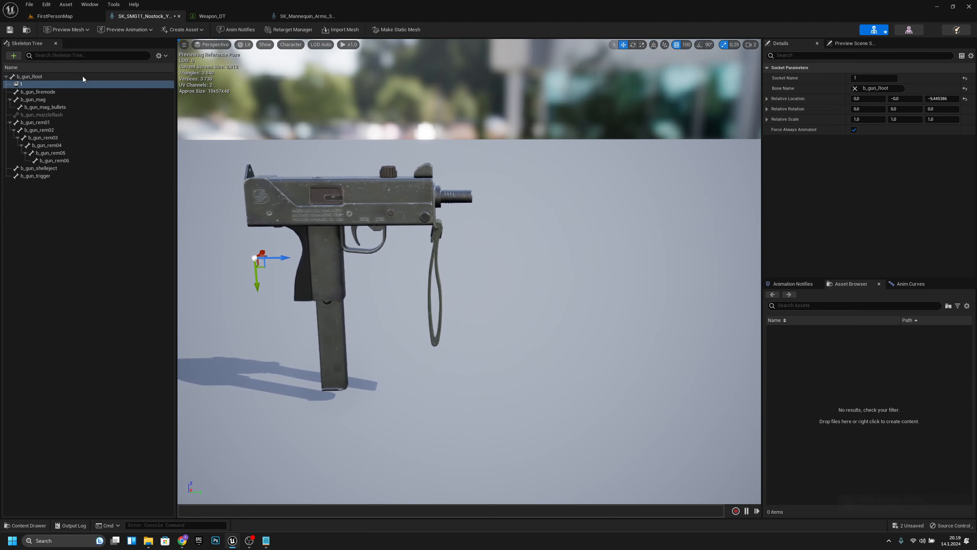
right_click(73, 76)
left_click(92, 103)
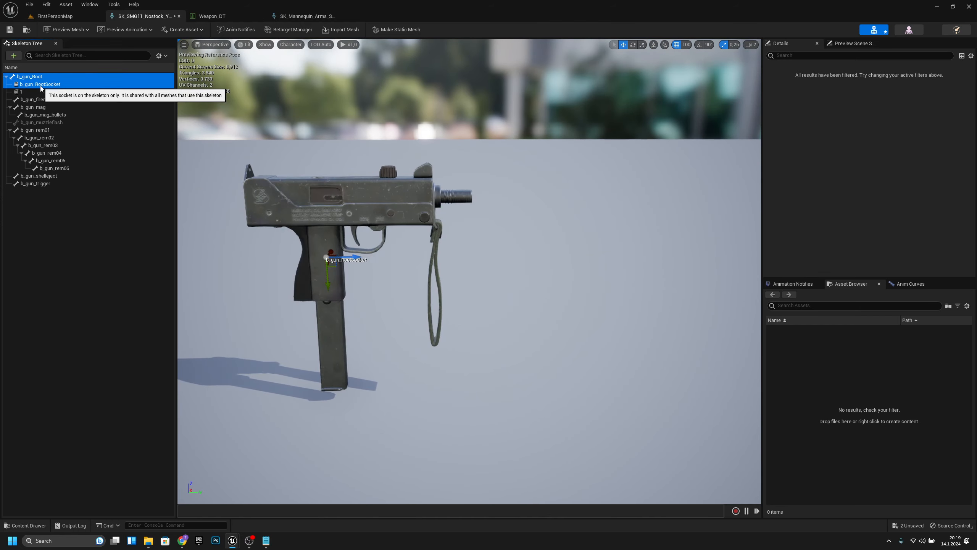
type("2")
key("Return")
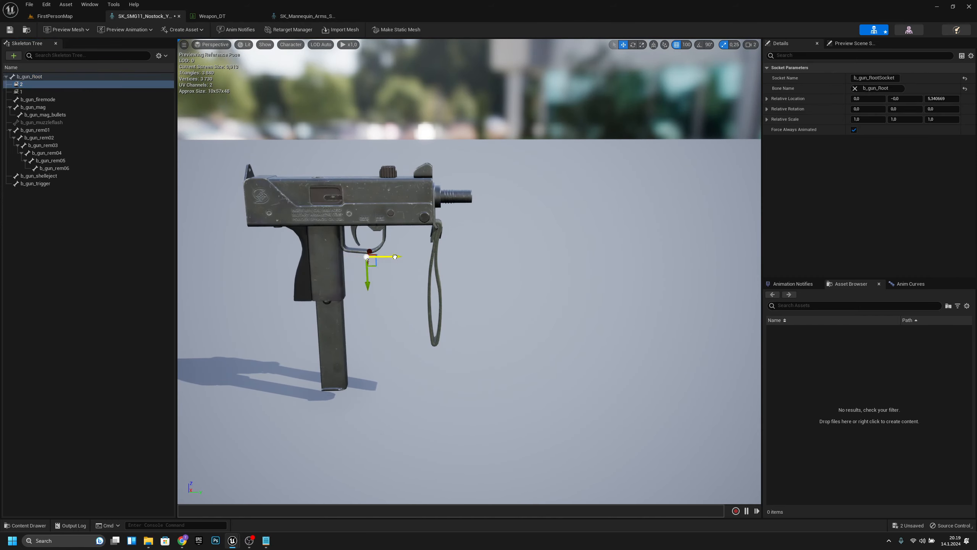
left_click_drag(473, 285, 470, 251)
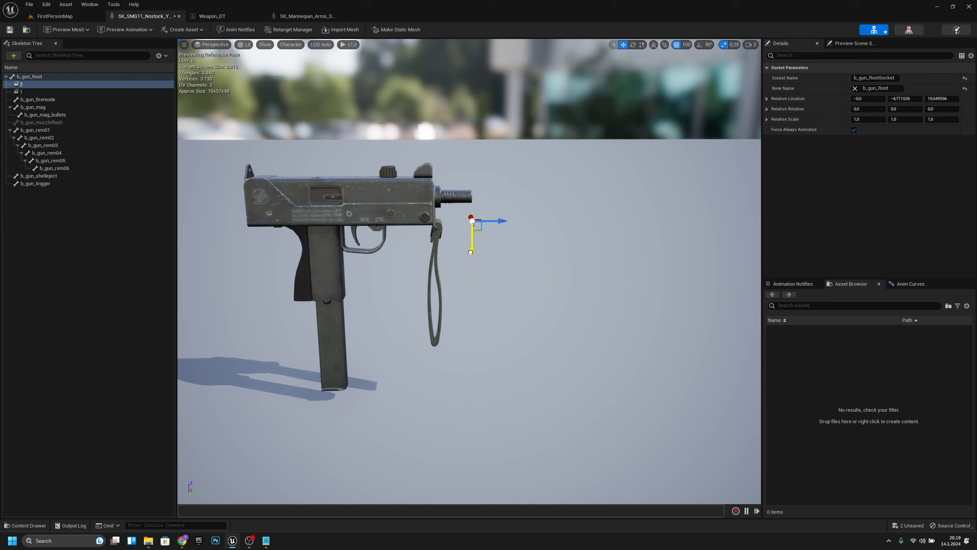
key("ctrl+z")
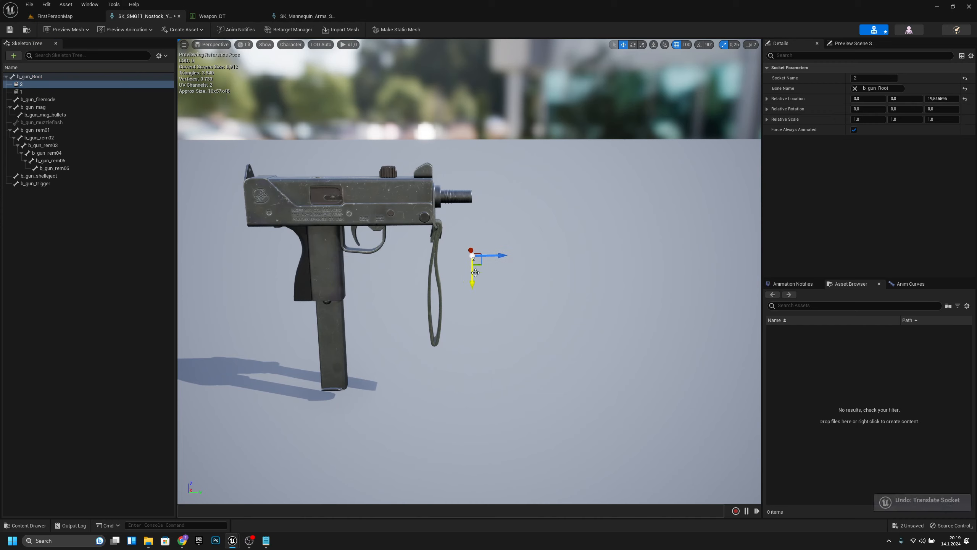
- Add a socket named ADS to the b_gun_Root bone
left_click(56, 77)
right_click(57, 77)
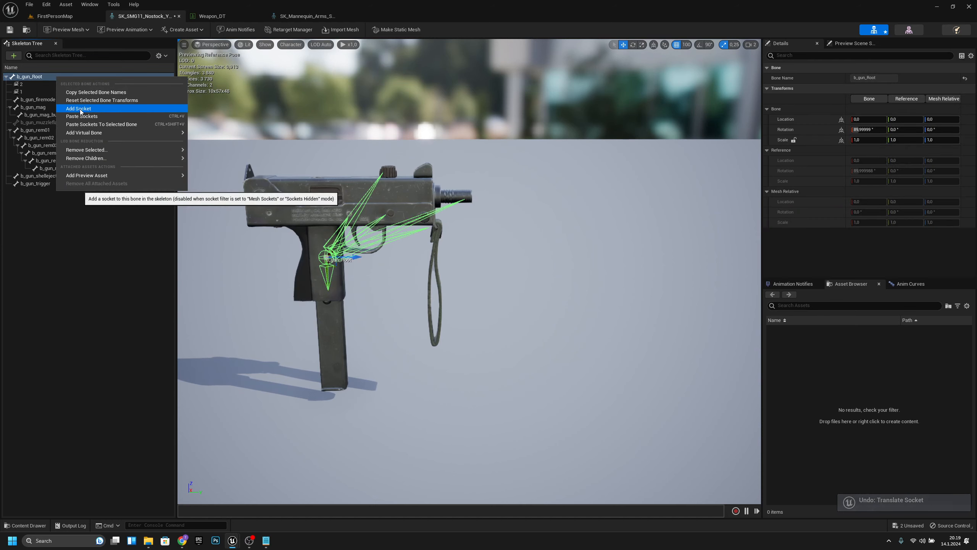
left_click(79, 109)
type("AD")
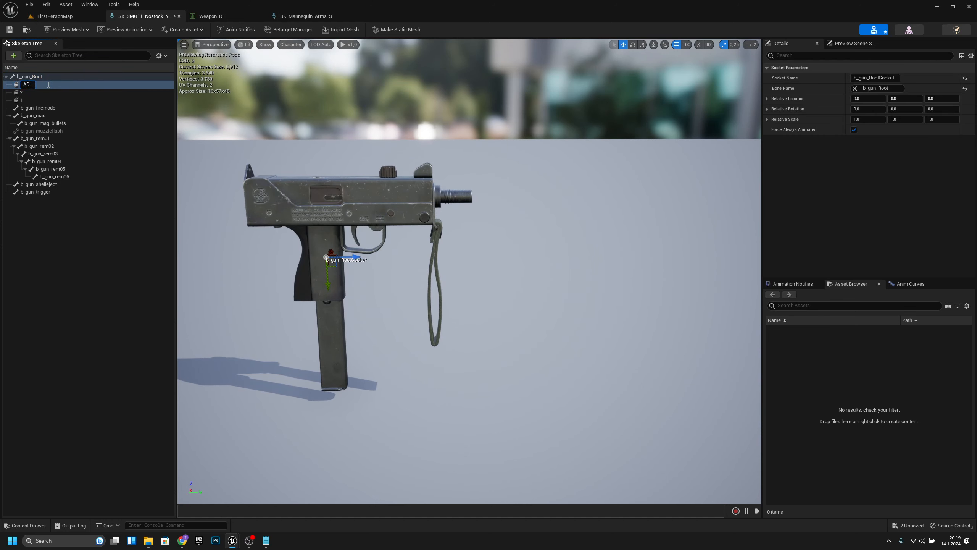
type("S")
key("Return")
- Place the ADS socket in the rear sight's hole, at a relative location of about 0,0, -11,70, -9,22
left_click_drag(329, 274, 330, 183)
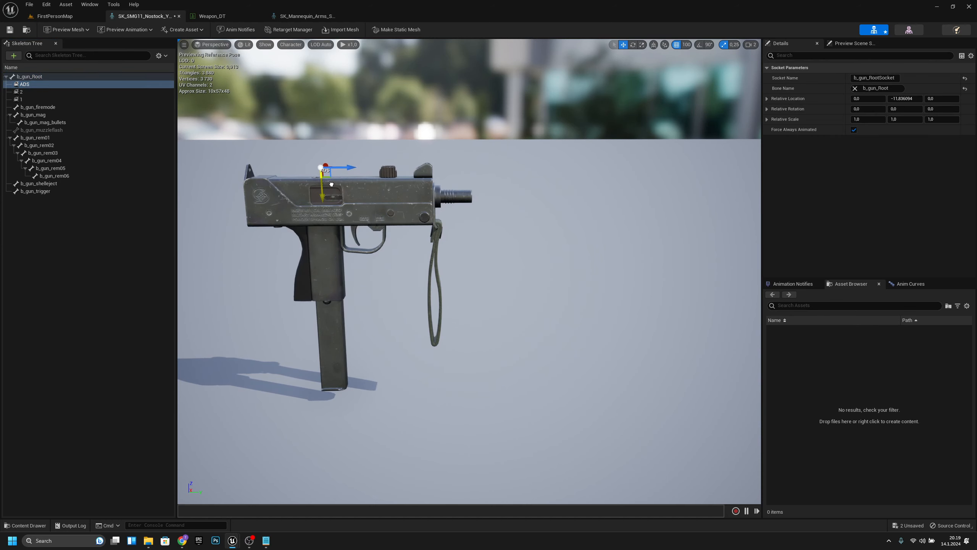
right_click_drag(330, 183, 277, 131)
key("w")
mouse_move(313, 208)
right_mouse_down()
mouse_move(293, 250)
mouse_move(313, 208)
right_mouse_up()
key("w")
left_click_drag(543, 299, 429, 240)
mouse_move(429, 239)
right_mouse_down()
mouse_move(539, 200)
mouse_move(462, 250)
mouse_move(477, 234)
mouse_move(410, 242)
right_mouse_up()
key("s")
key("a")
key("w")
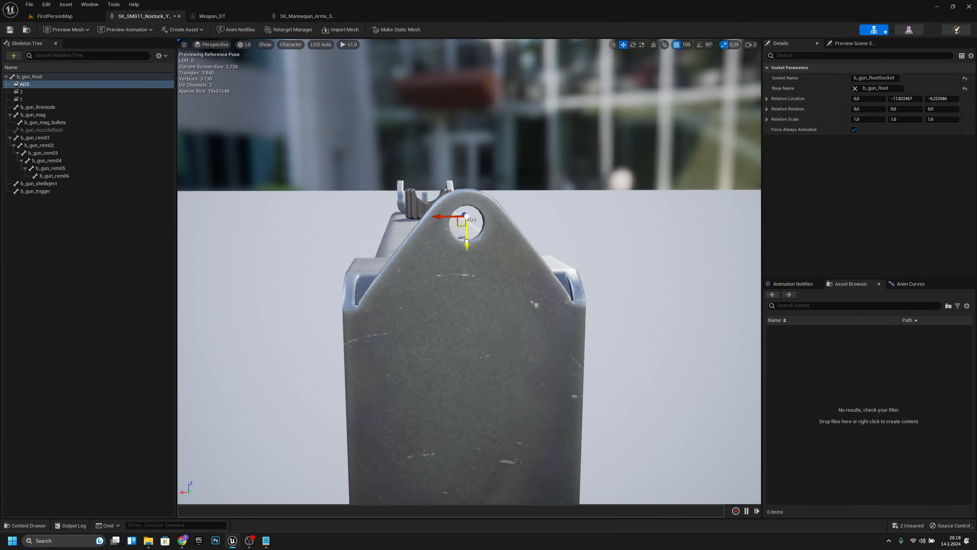
key("d")
- Pull the ADS socket back behind the gun to a relative Z location of about -29,28 and set its relative rotation to 180, 90, -90
right_click_drag(467, 248, 600, 218)
key("a")
key("s")
key("a")
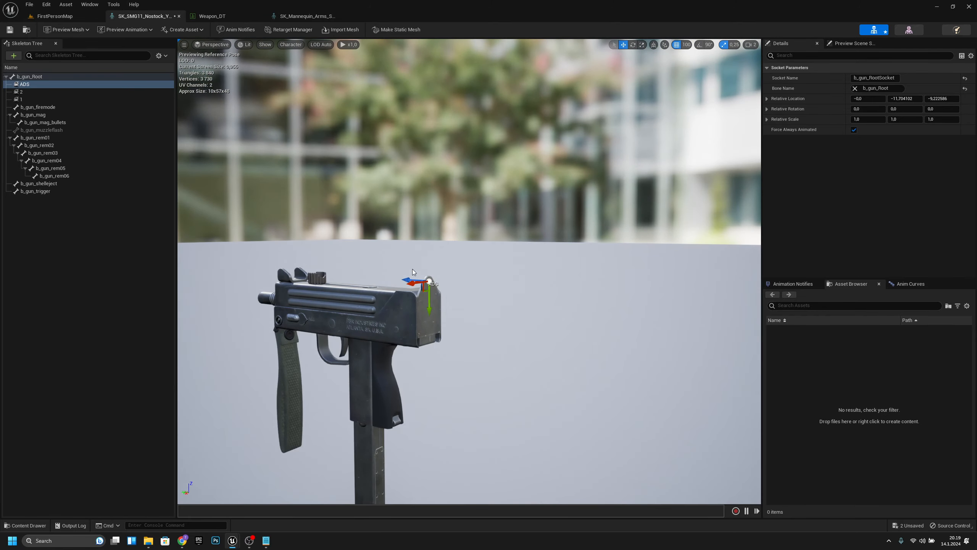
left_click_drag(412, 280, 613, 307)
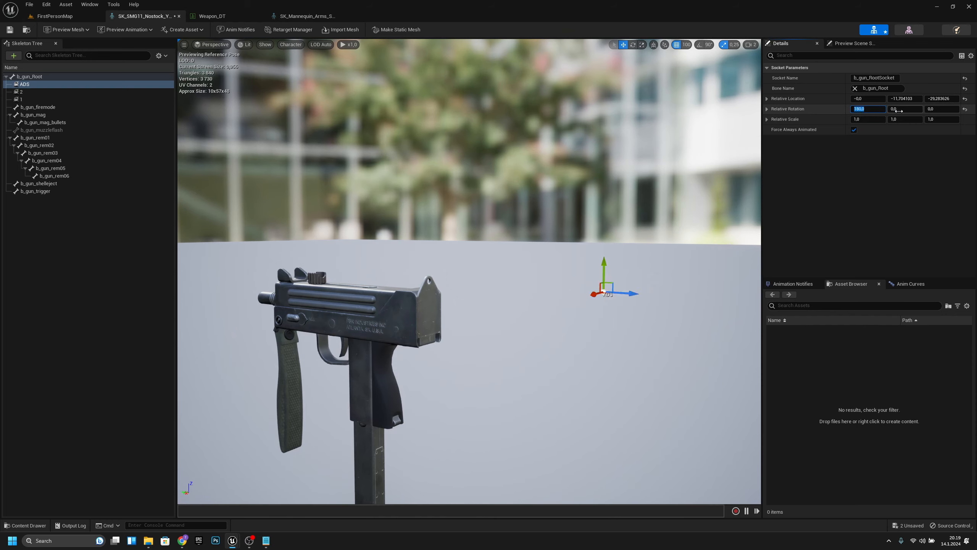
left_click(945, 110)
type("-90")
key("Return")
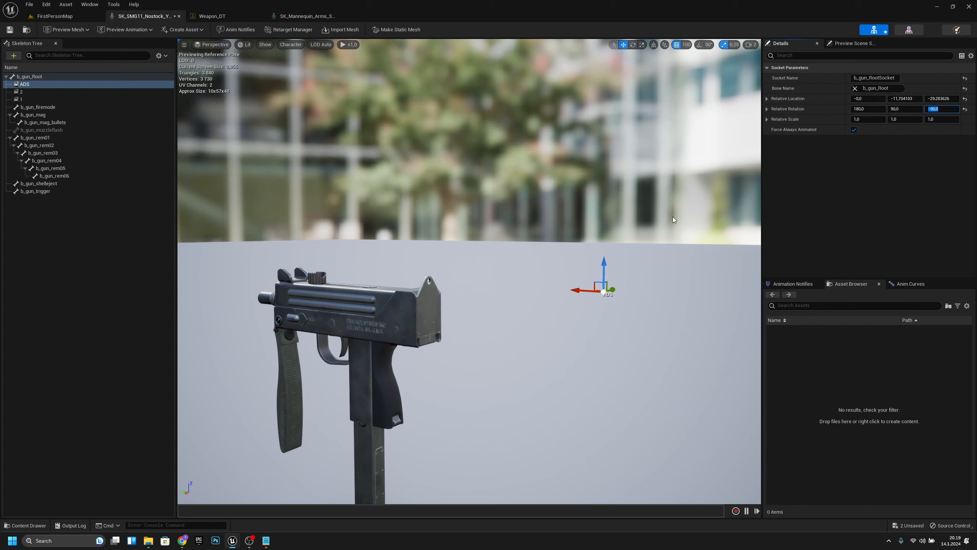
- Add a socket named Muzzle to the b_gun_Root bone
left_click(30, 77)
right_click(30, 78)
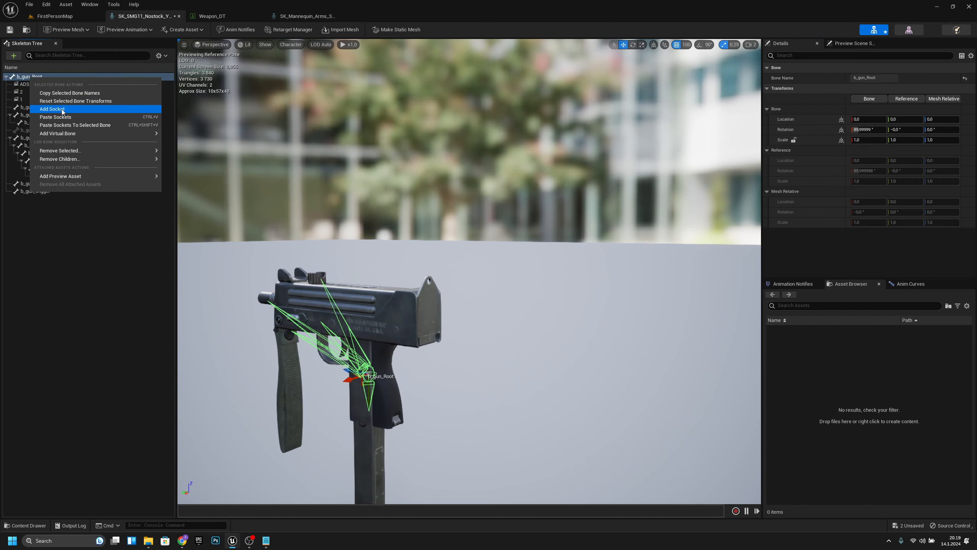
left_click(63, 110)
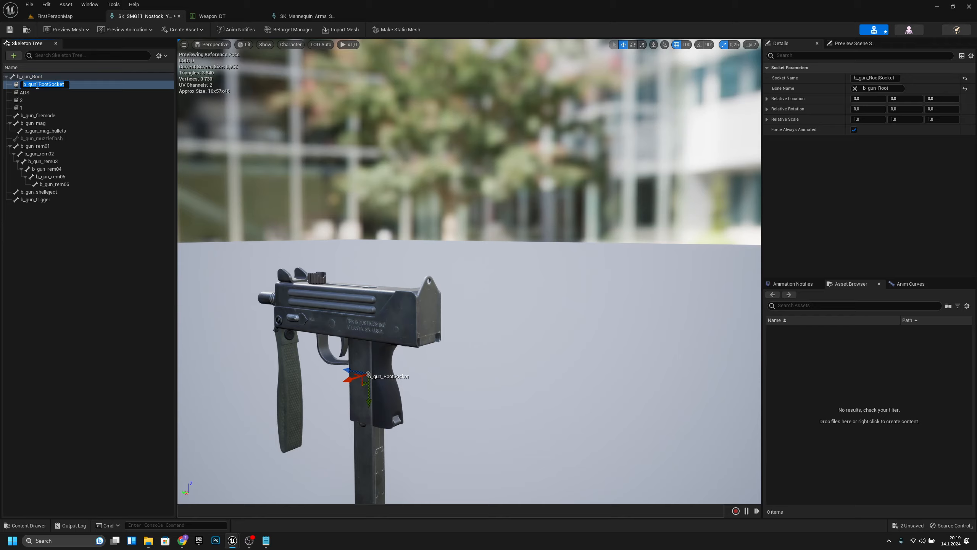
type("e")
key("Return")
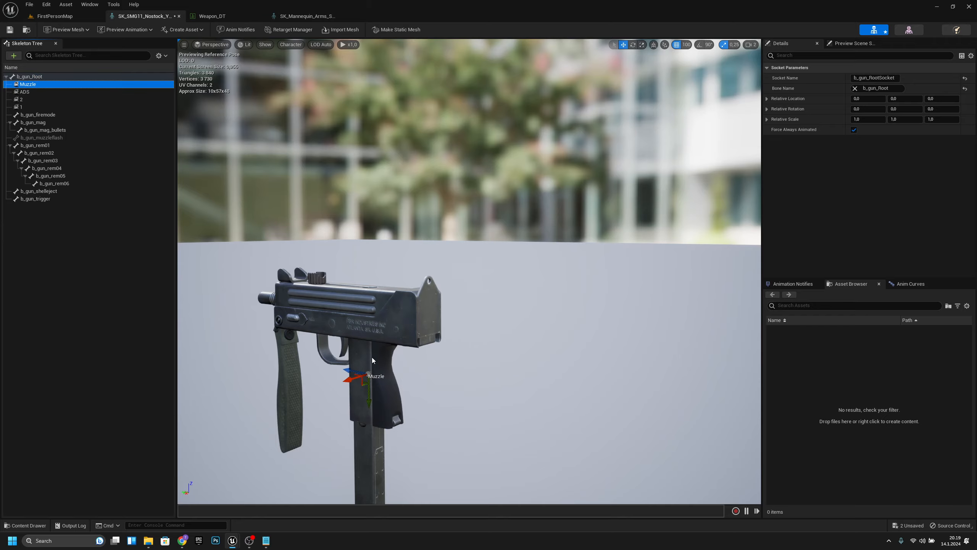
- Move the Muzzle socket to the tip of the barrel, at a relative location of about 0,0, -8,10, 20,70
right_click_drag(372, 361, 570, 391)
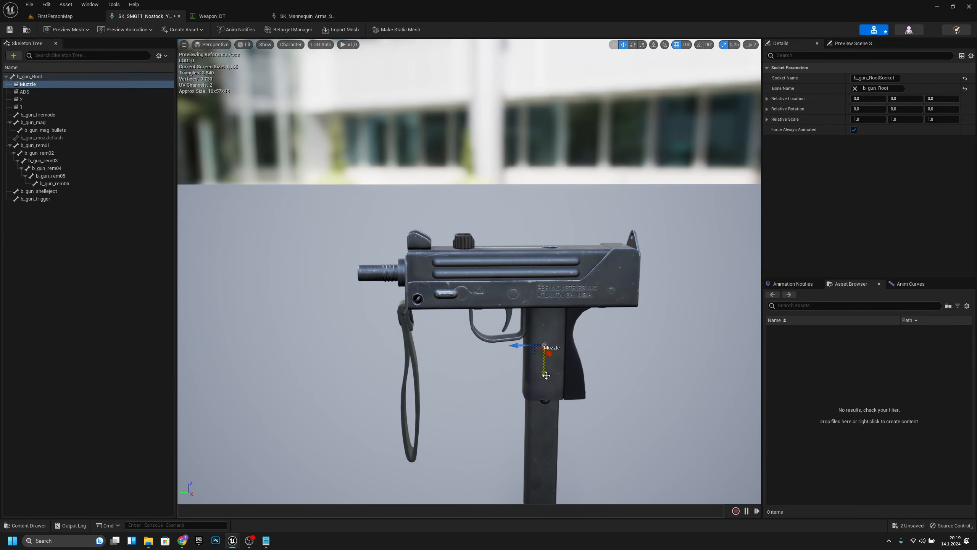
left_click_drag(546, 375, 347, 260)
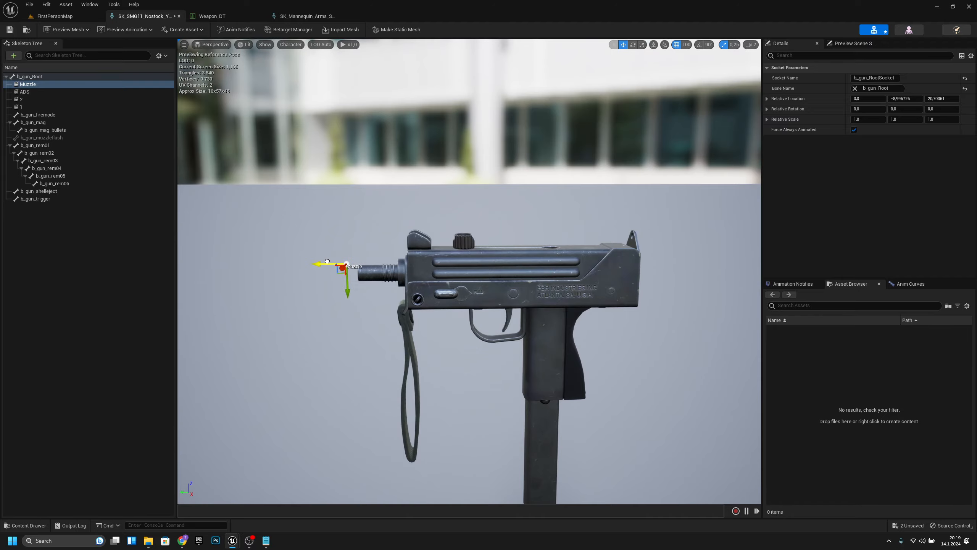
right_click_drag(353, 297, 346, 329)
key("s")
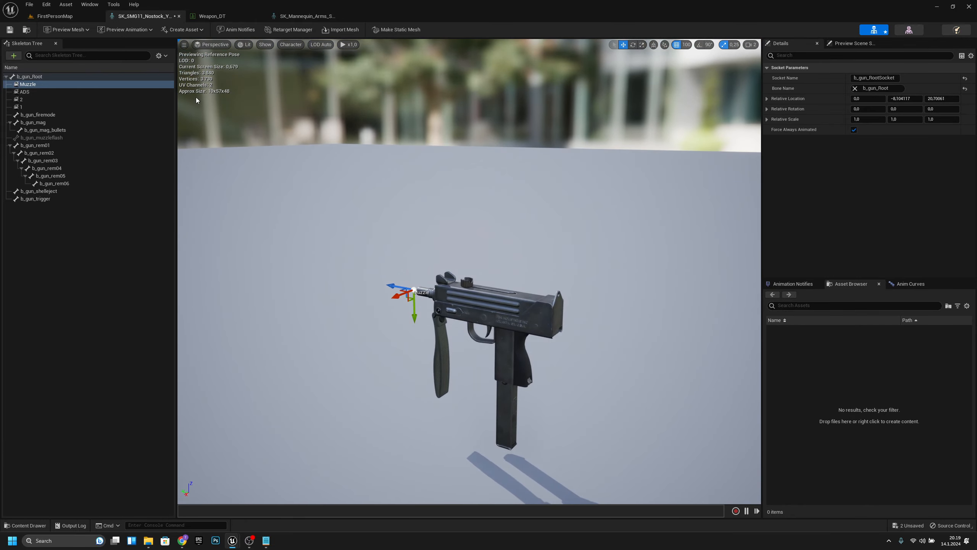
- Set the Muzzle socket's relative rotation to 180, 90, -90 and save the skeleton
left_click(868, 107)
type("180")
key("Return")
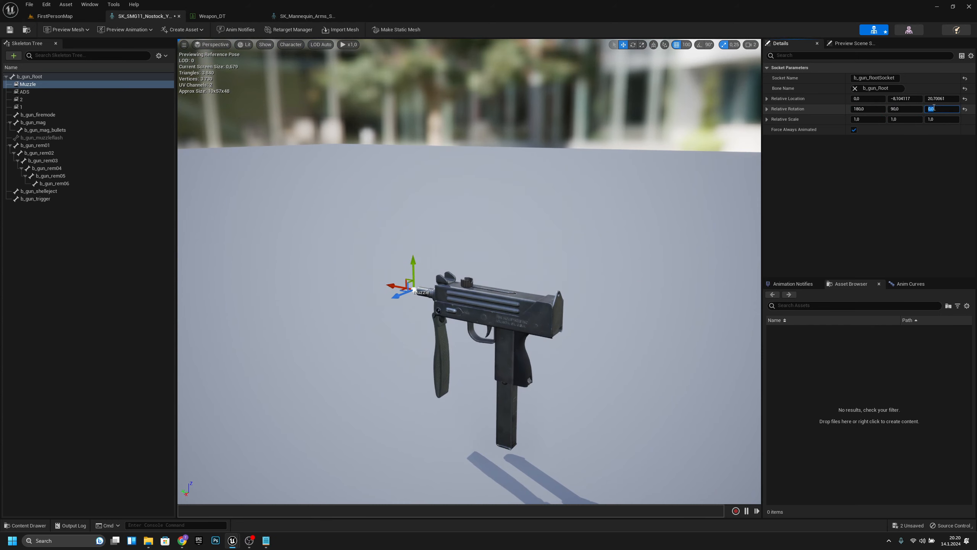
key("Return")
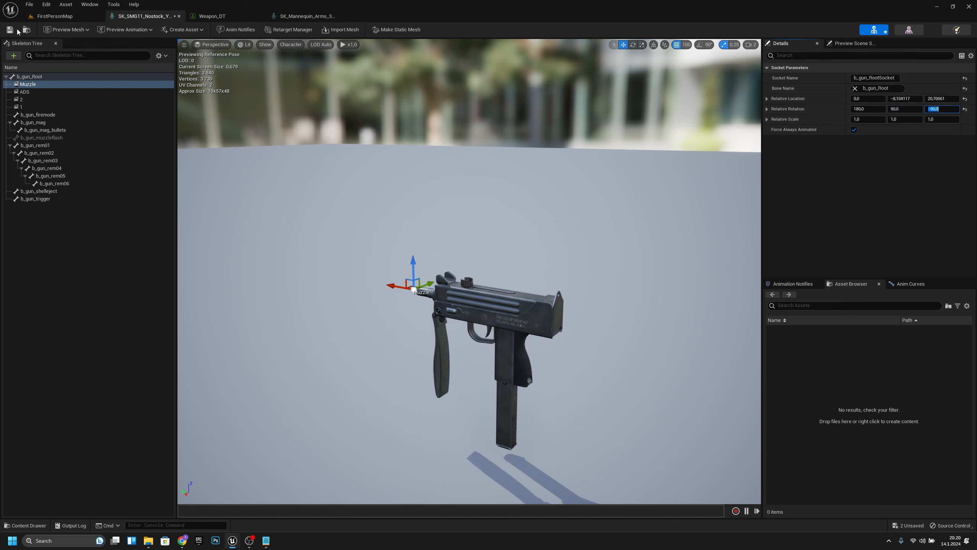
- Play-test FirstPersonMap by buying the Smg11 from the wall and firing it from the hip until the magazine is empty
left_click(55, 16)
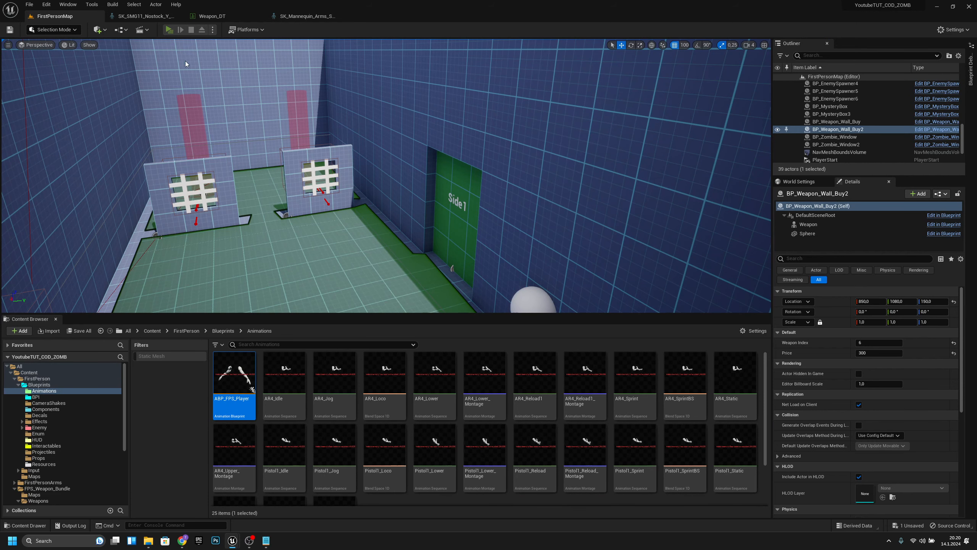
key("alt+p")
key("w")
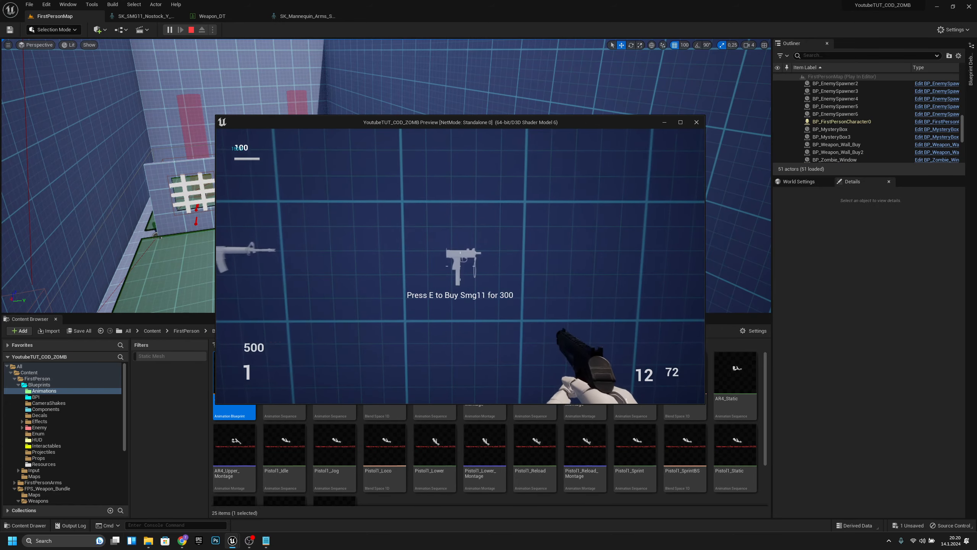
key("e")
key("w")
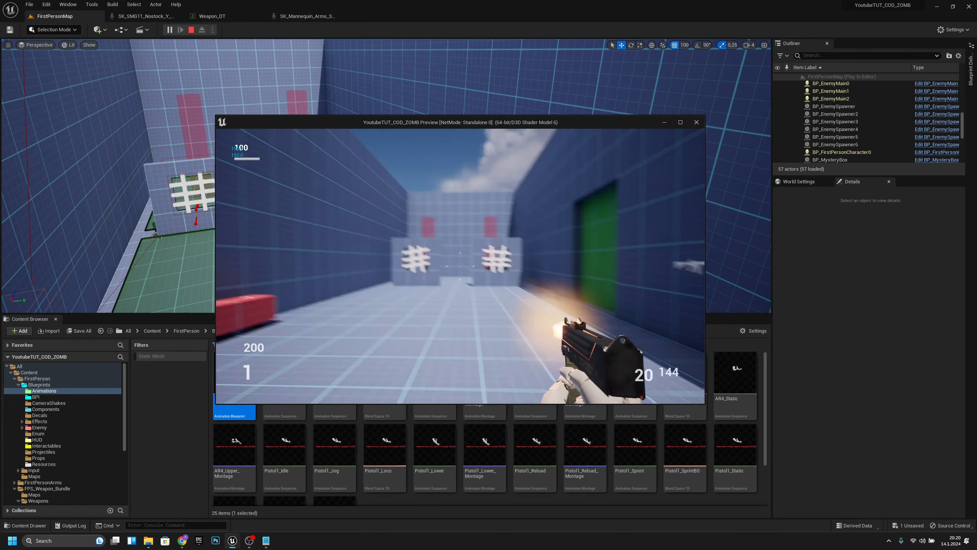
left_click(460, 266)
left_click(460, 266)
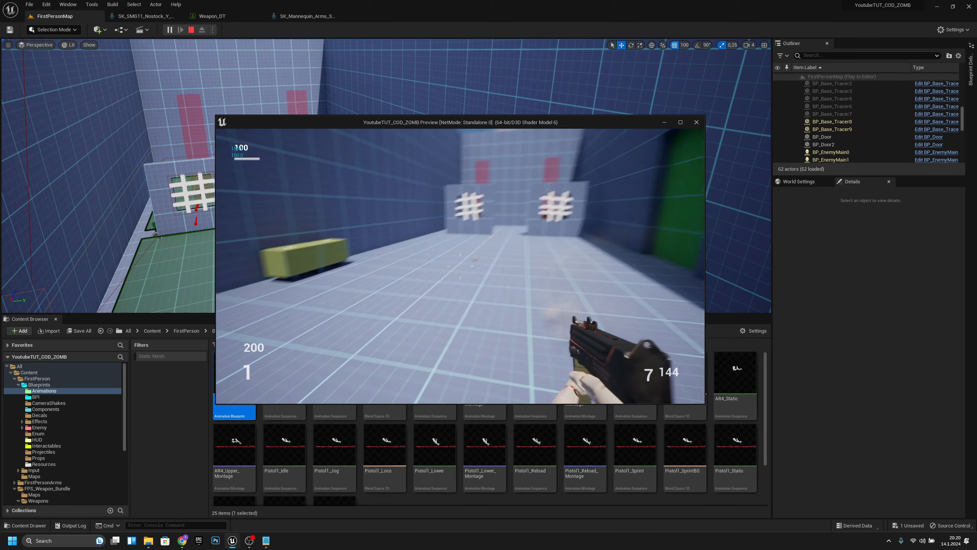
left_click(460, 266)
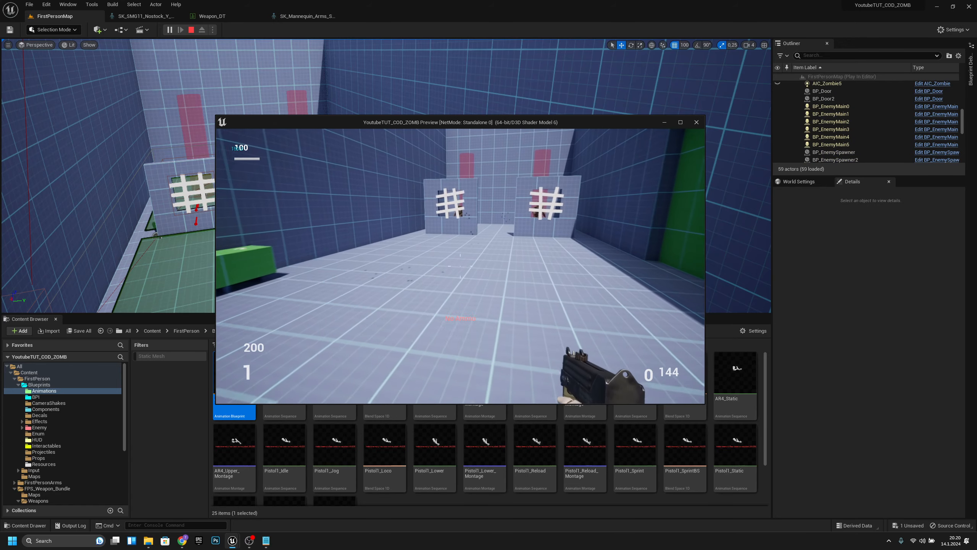
left_click(460, 265)
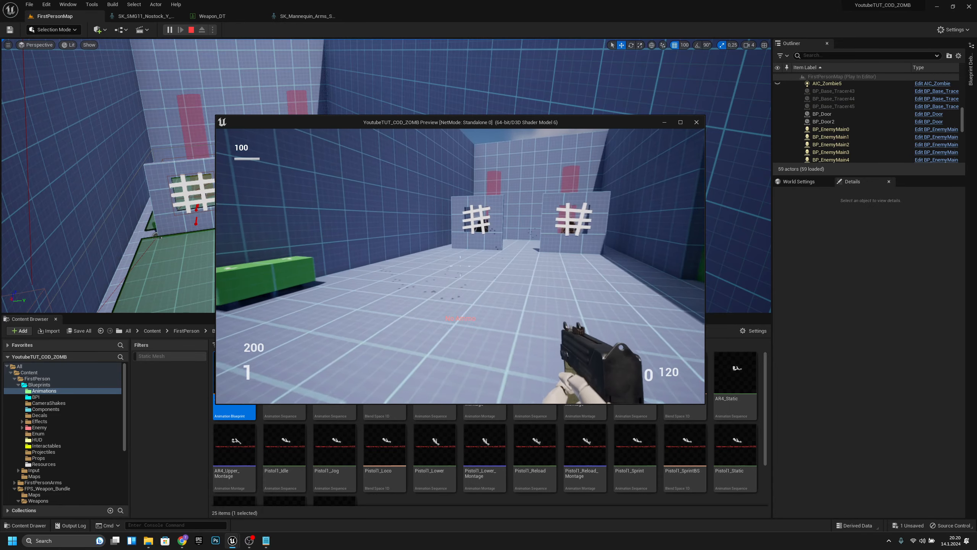
- Test shooting zombies while aiming down the Smg11's sights, reload the weapon, and end the play session
key("s")
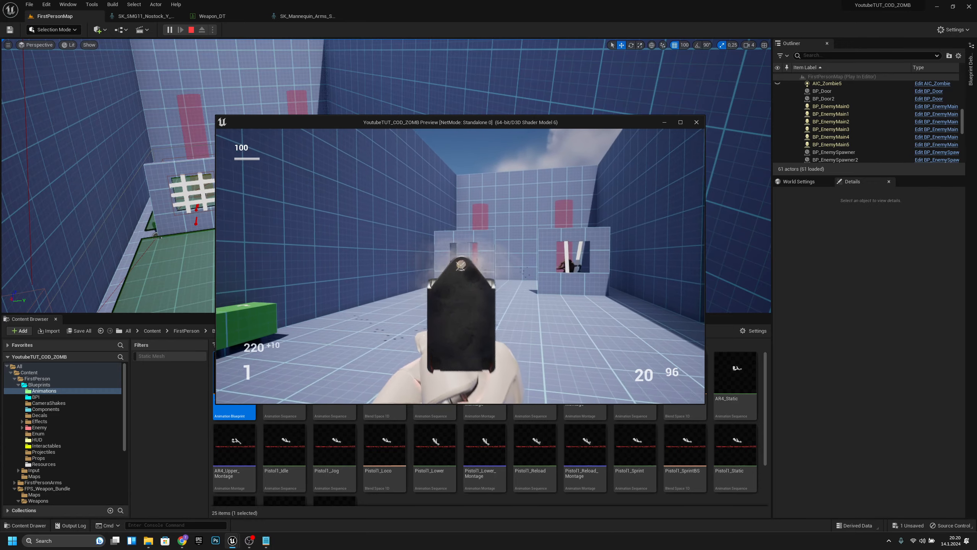
left_click(461, 265)
key("w")
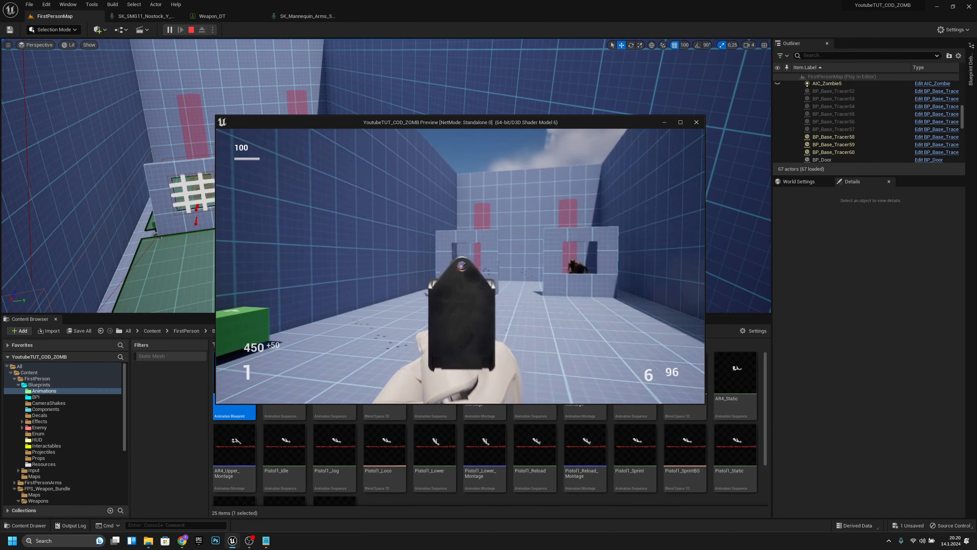
left_click(460, 265)
left_click(460, 265)
left_click(461, 265)
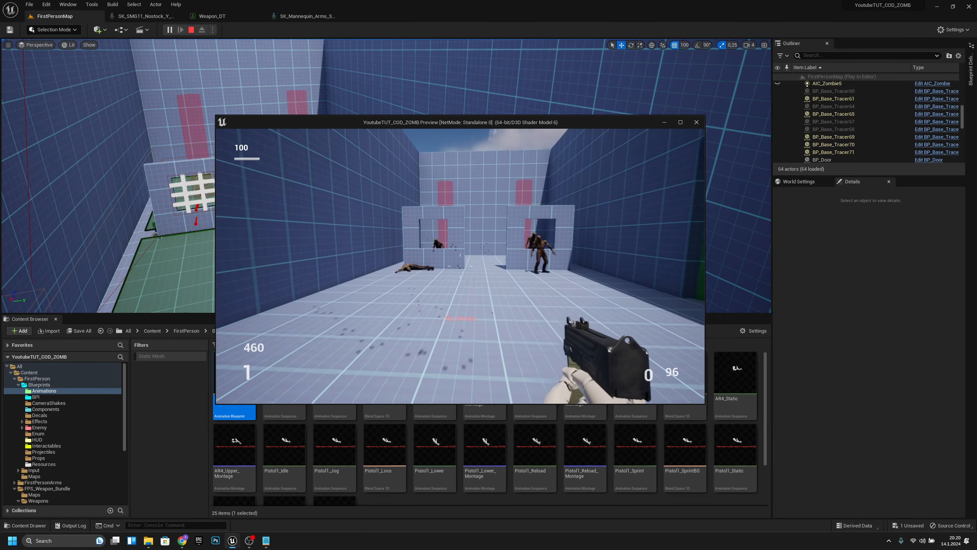
key("r")
key("s")
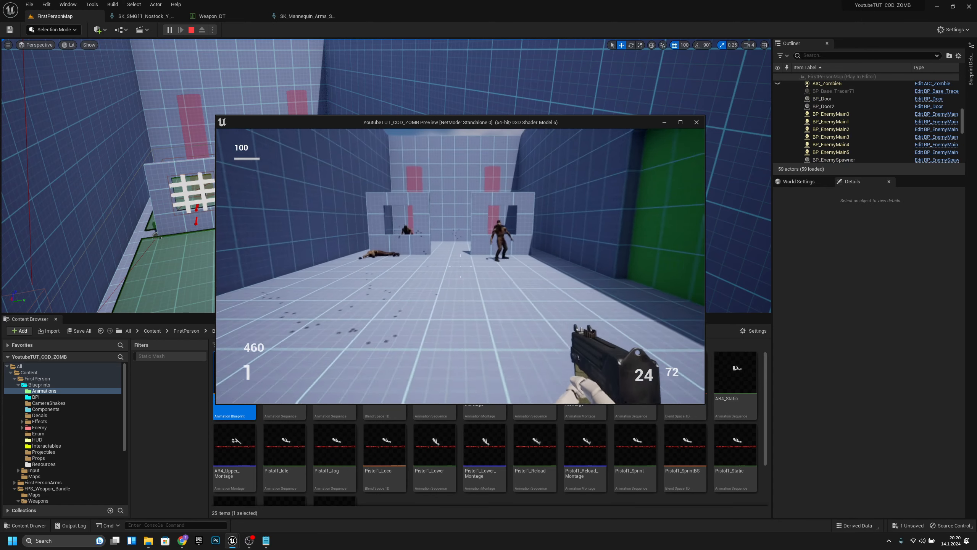
key("Escape")
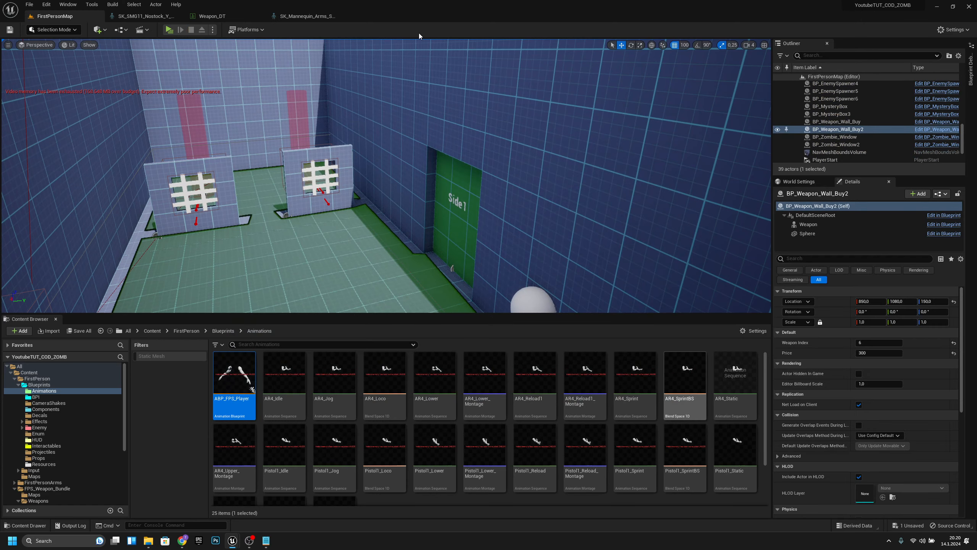
- Save all modified assets, and set the concurrency Max Count of the weapon row's Smg11_Fire_Cue fire sound to 50
left_click(29, 4)
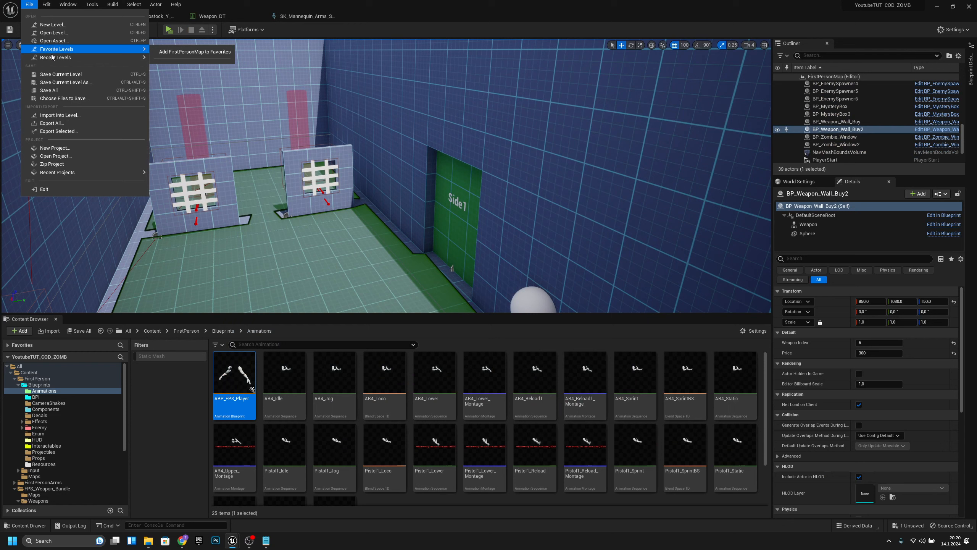
left_click(49, 90)
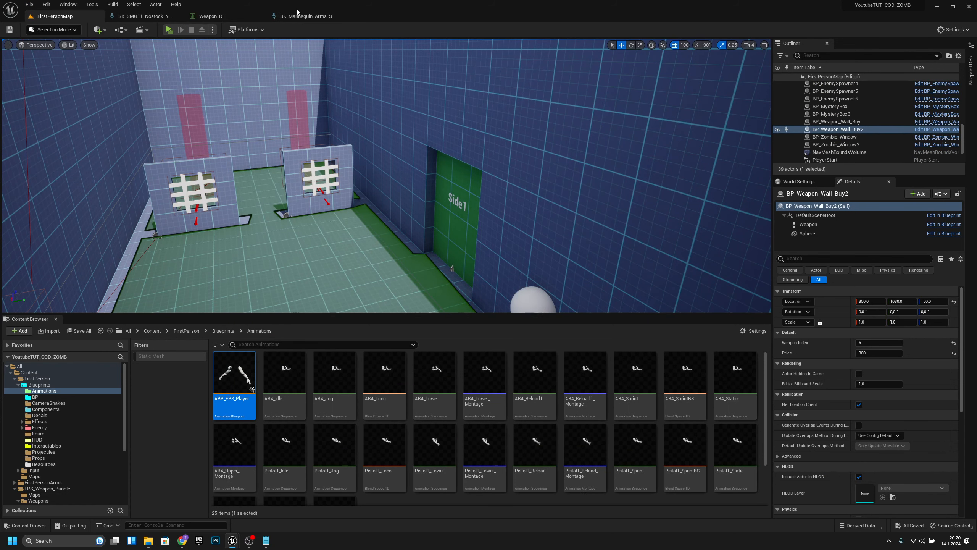
left_click(217, 16)
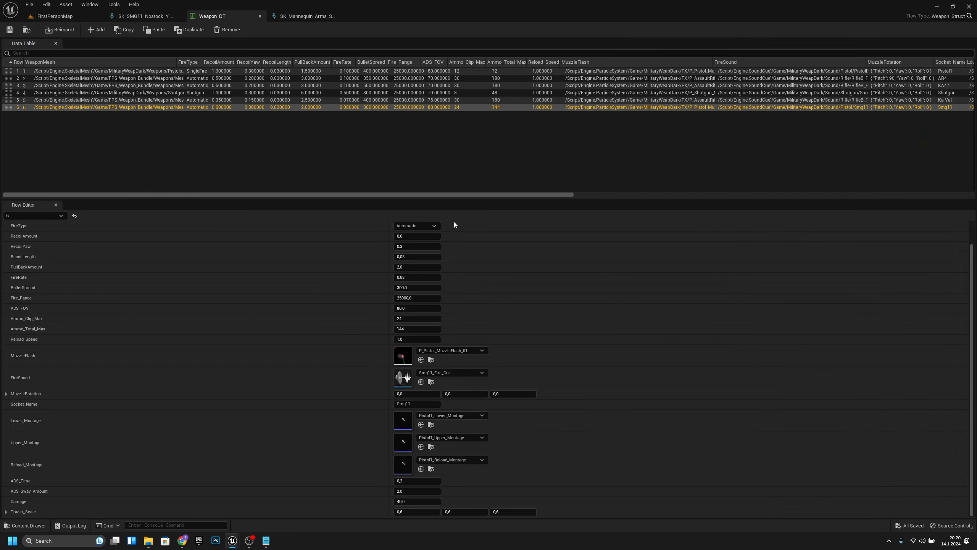
left_click(431, 382)
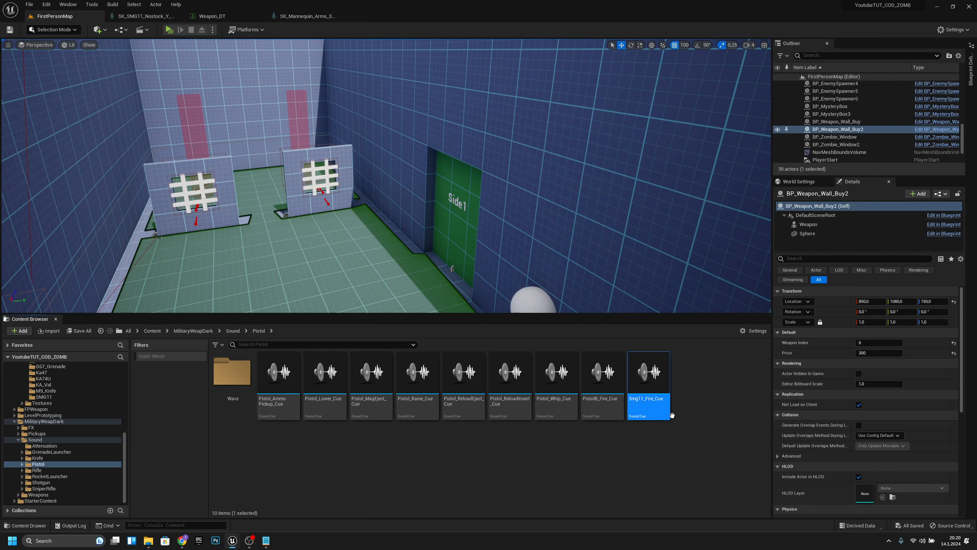
double_click(655, 402)
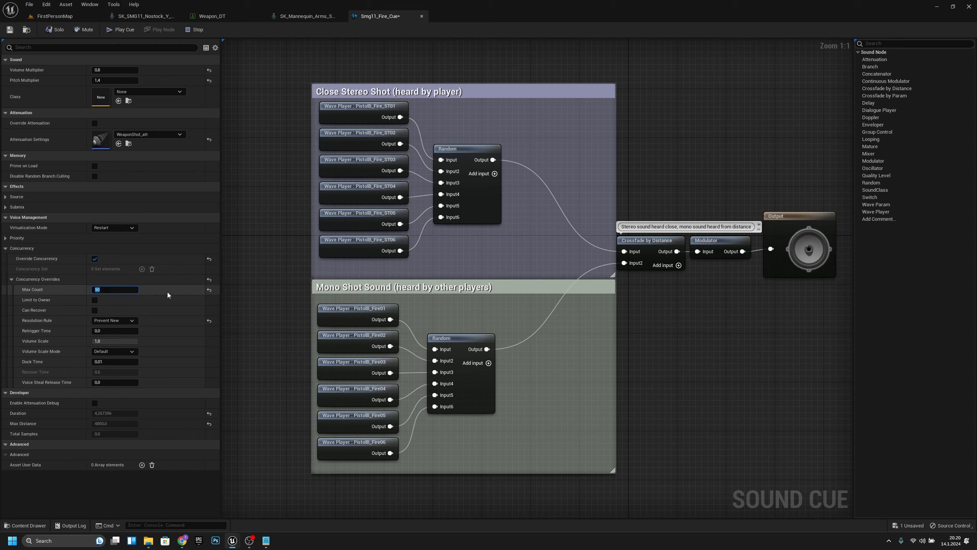
- Set the concurrency Max Count of PistolB_Fire_Cue to 50 as well, then save and close that sound cue
left_click(90, 19)
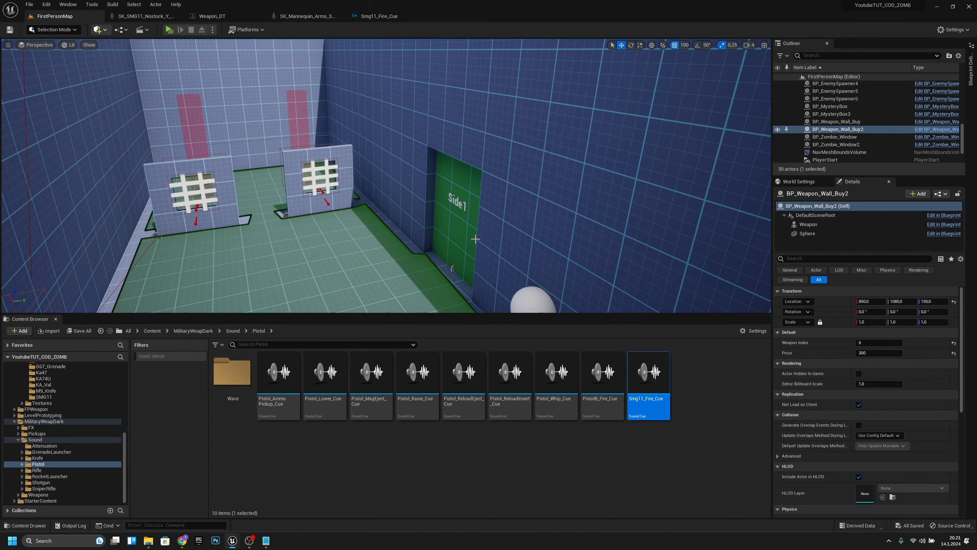
double_click(602, 409)
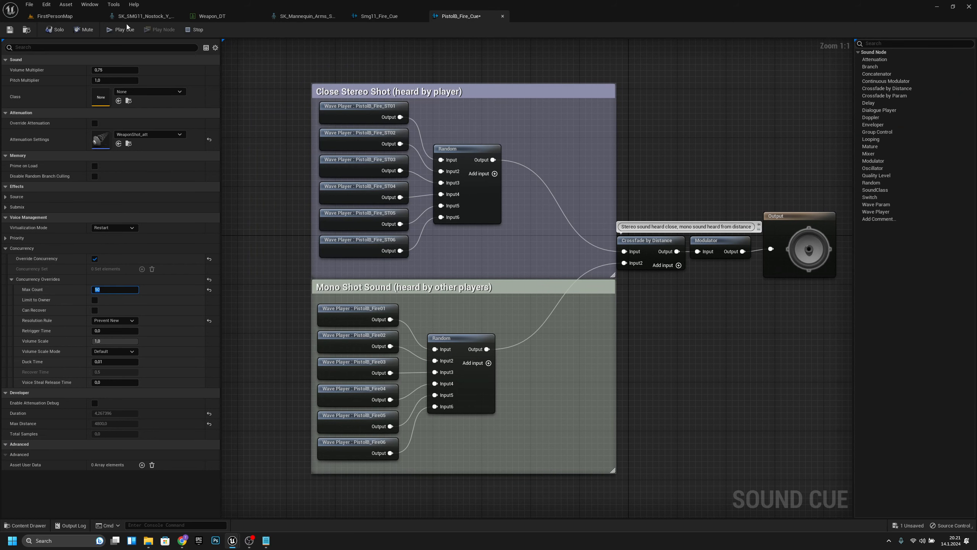
left_click(10, 29)
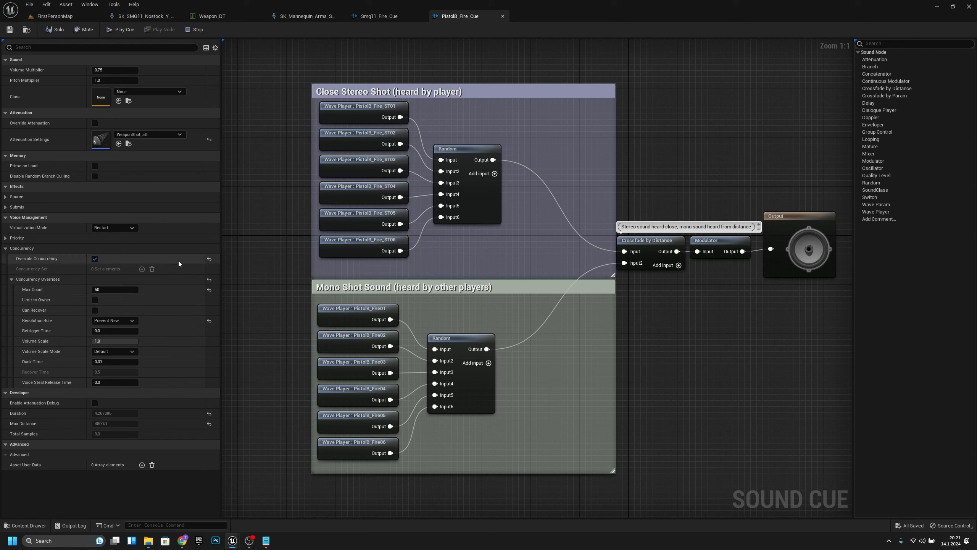
left_click(502, 16)
left_click(114, 289)
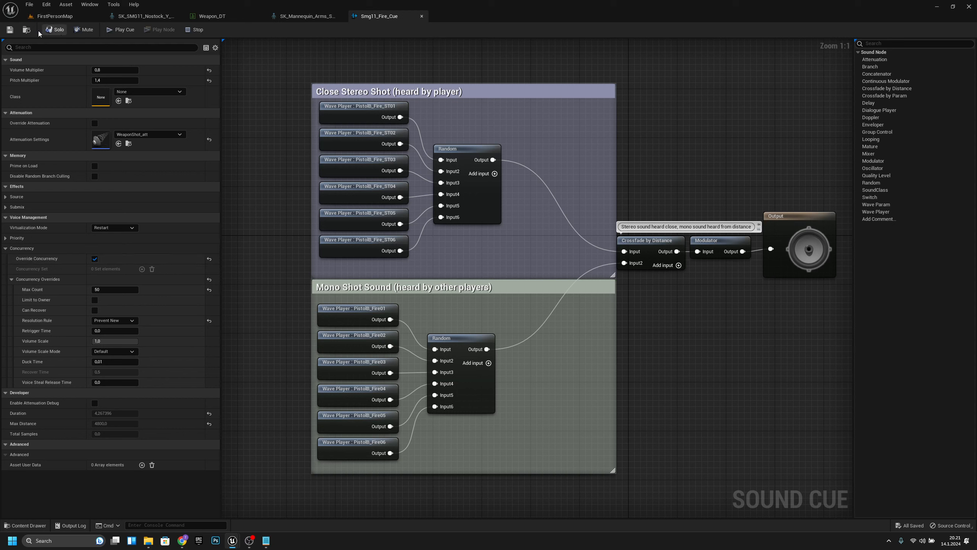
- Play-test FirstPersonMap to check the fire sound by buying the Smg11, emptying its magazine from the hip and reloading
left_click(54, 16)
left_click(170, 30)
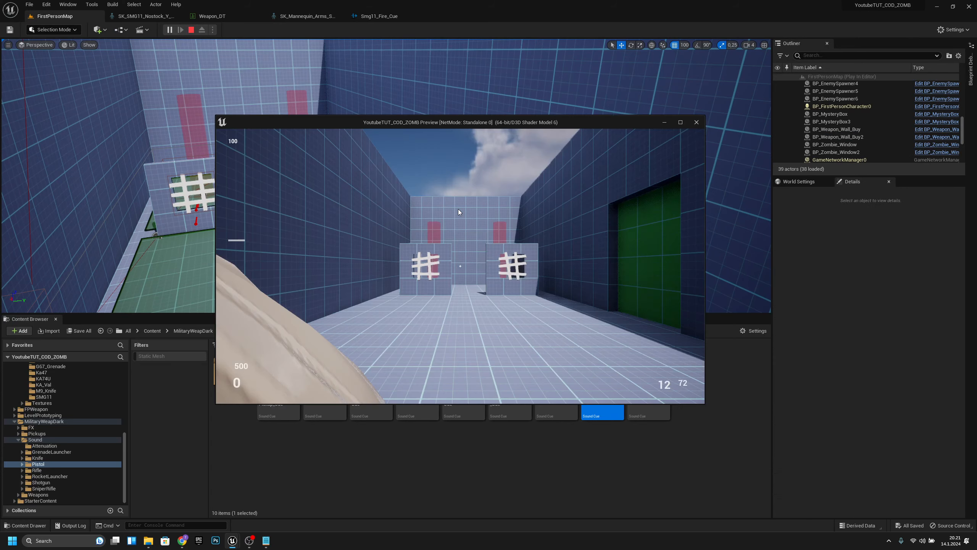
key("w")
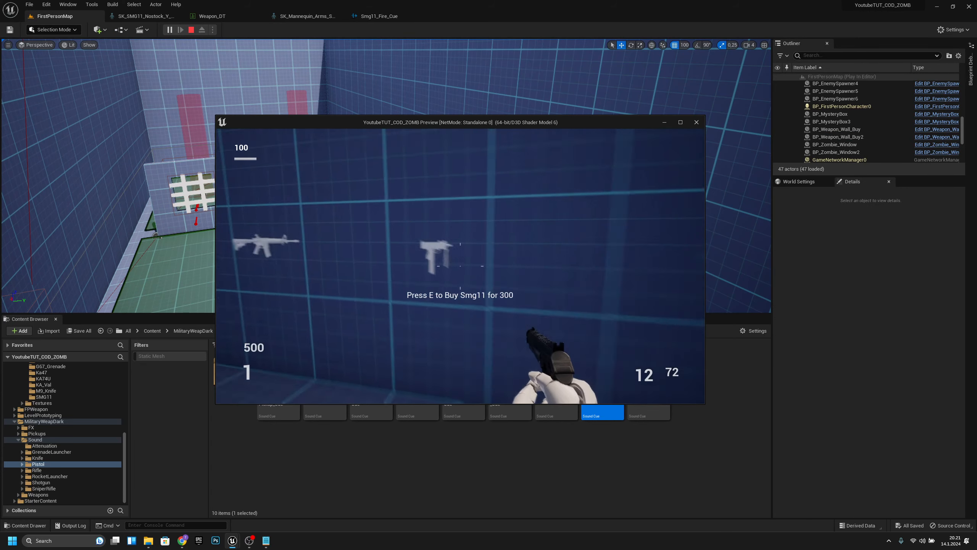
key("e")
left_click(460, 267)
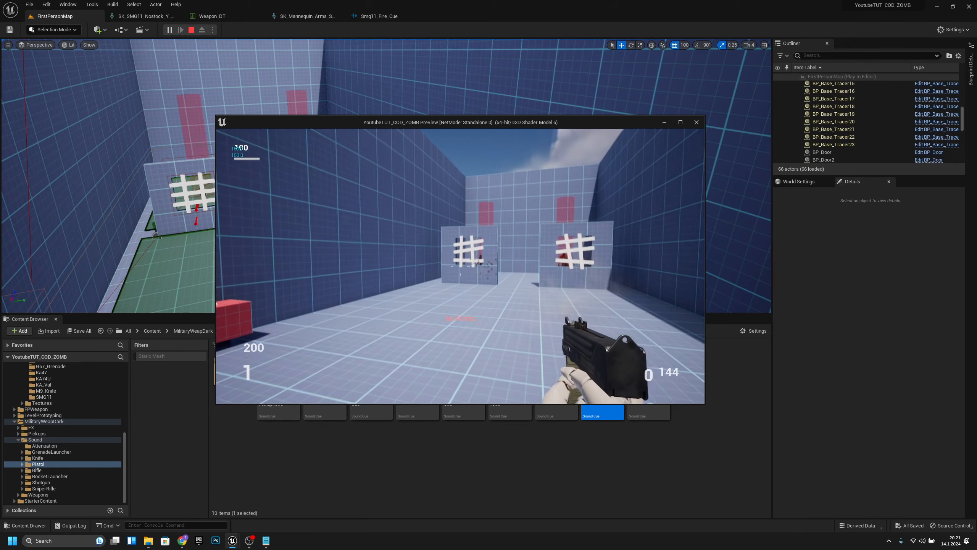
key("s")
key("r")
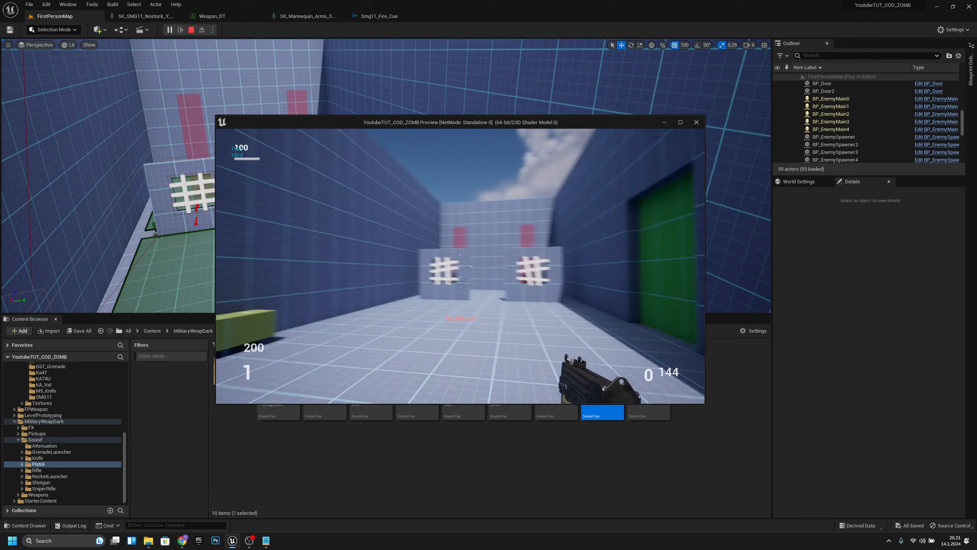
- Test the fire sound while aiming down the Smg11's sights at the windows and zombies, and end the play session
key("w")
right_click(460, 266)
left_click(460, 266)
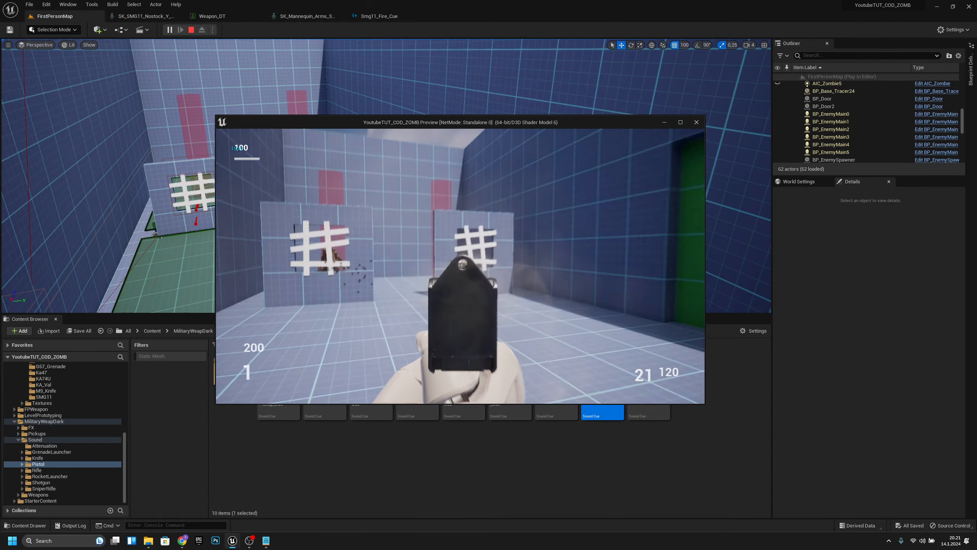
key("w")
left_click(460, 266)
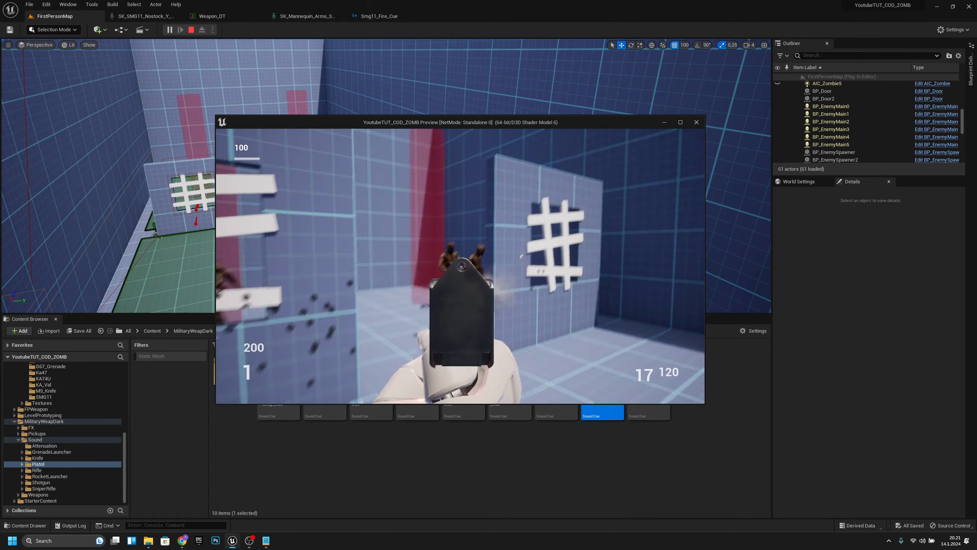
left_click(460, 266)
key("s")
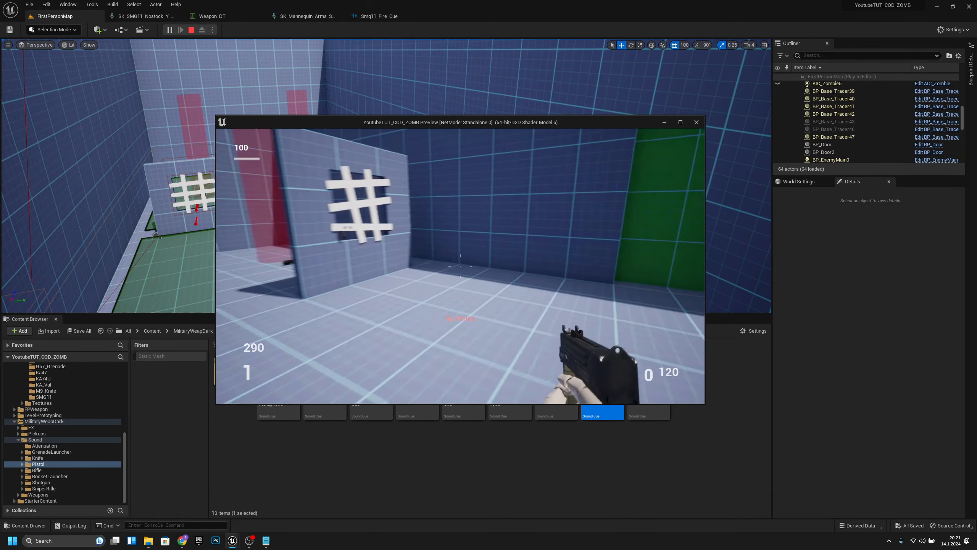
key("Escape")
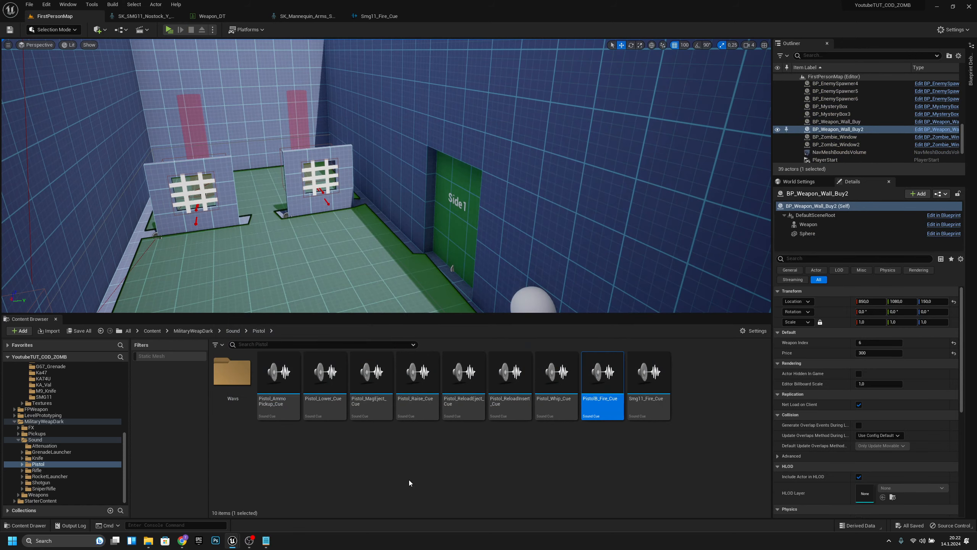